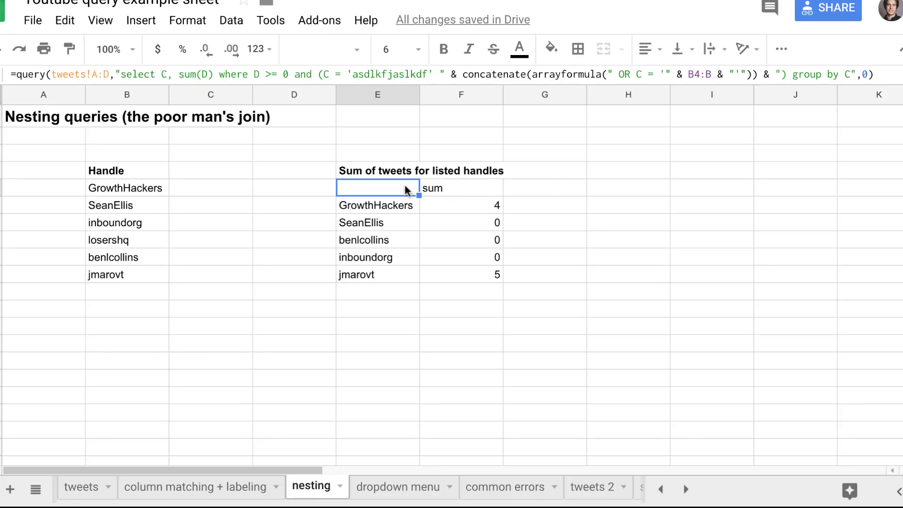
# Try wrapping the handle-sum query formula in an extra query(, then remove it.
pyautogui.doubleClick(406, 188)
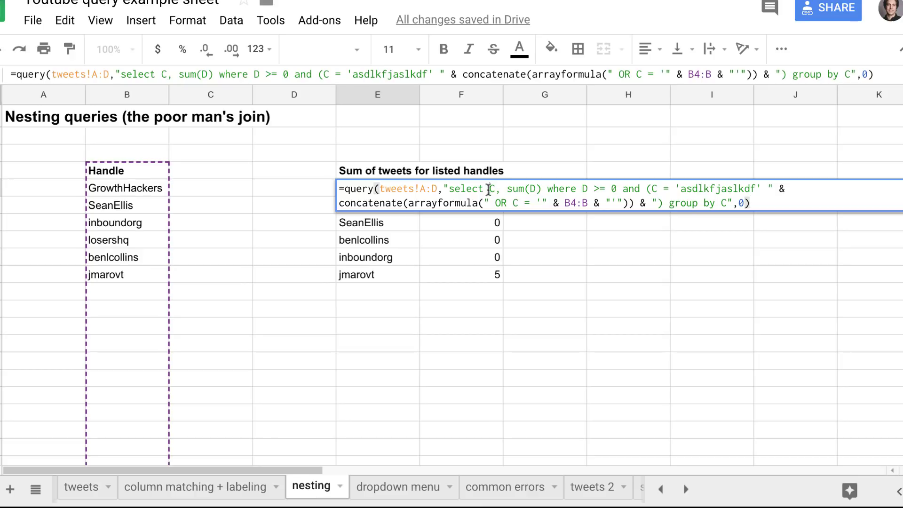
pyautogui.moveTo(489, 190); pyautogui.dragTo(543, 190)
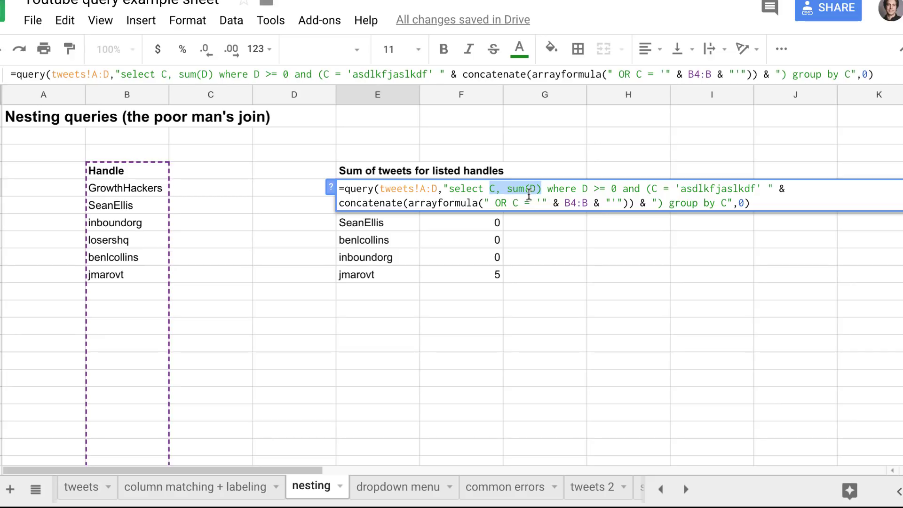
pyautogui.click(345, 189)
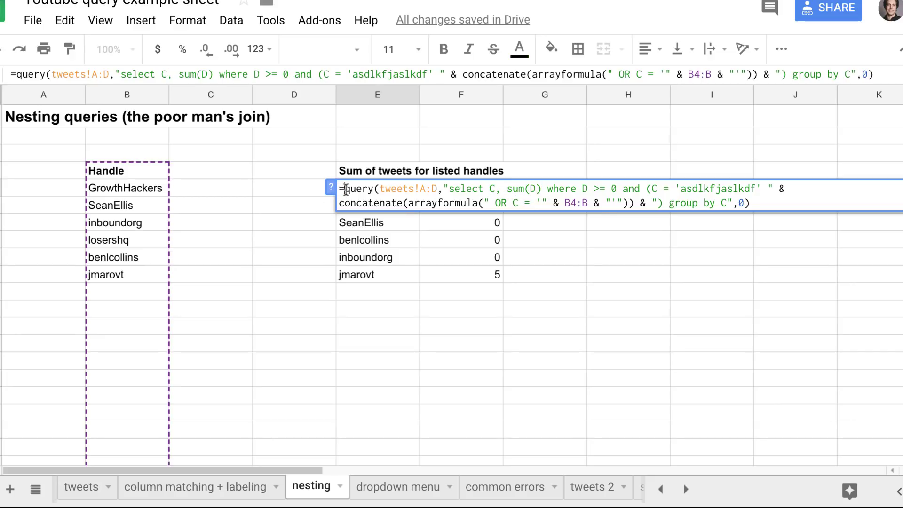
pyautogui.write('query(')
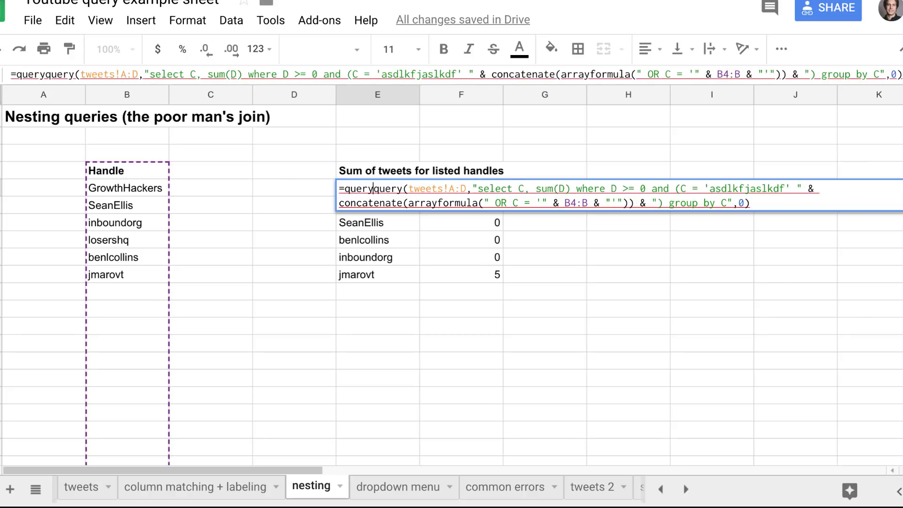
pyautogui.hotkey('ctrl', 'shift', 'Left')
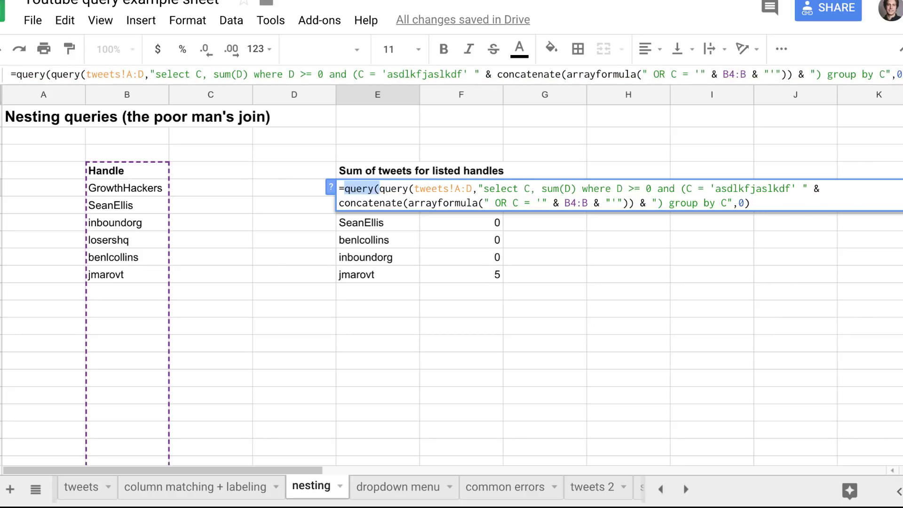
pyautogui.press('BackSpace')
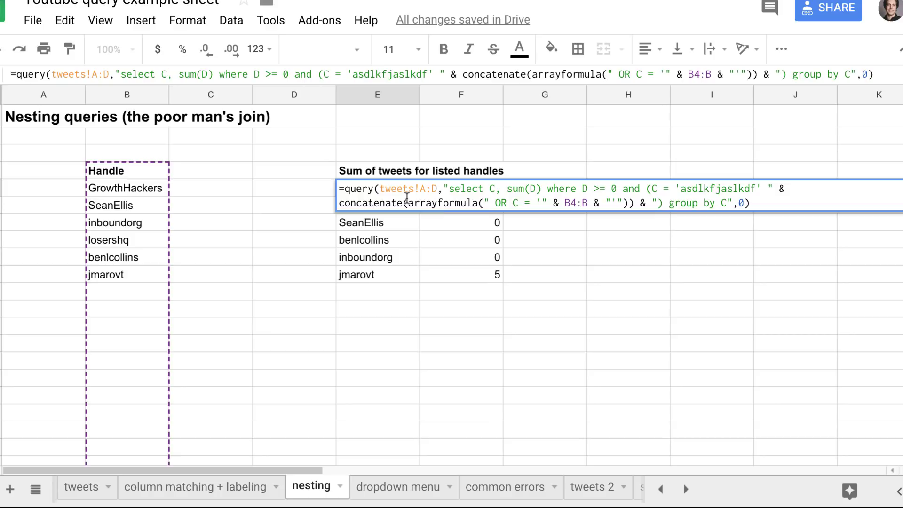
# Keep the original formula and go to the tweets data sheet.
pyautogui.press('Return')
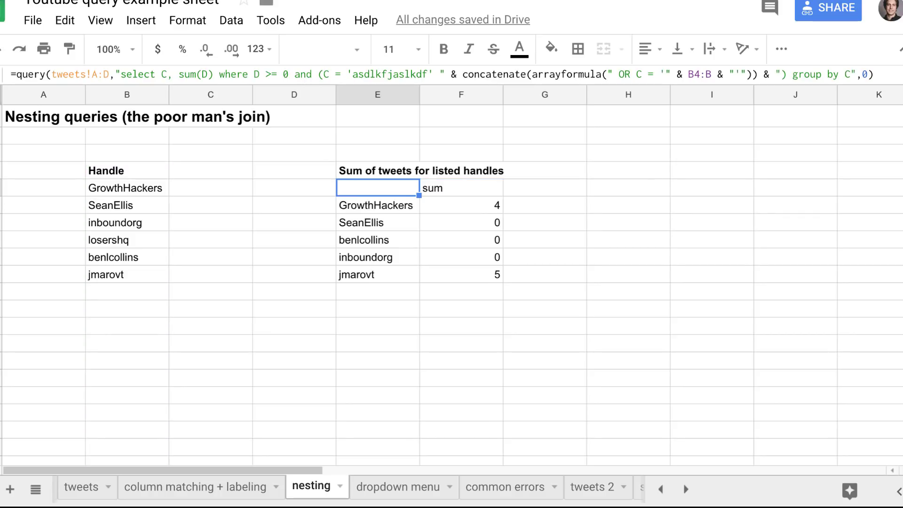
pyautogui.click(213, 488)
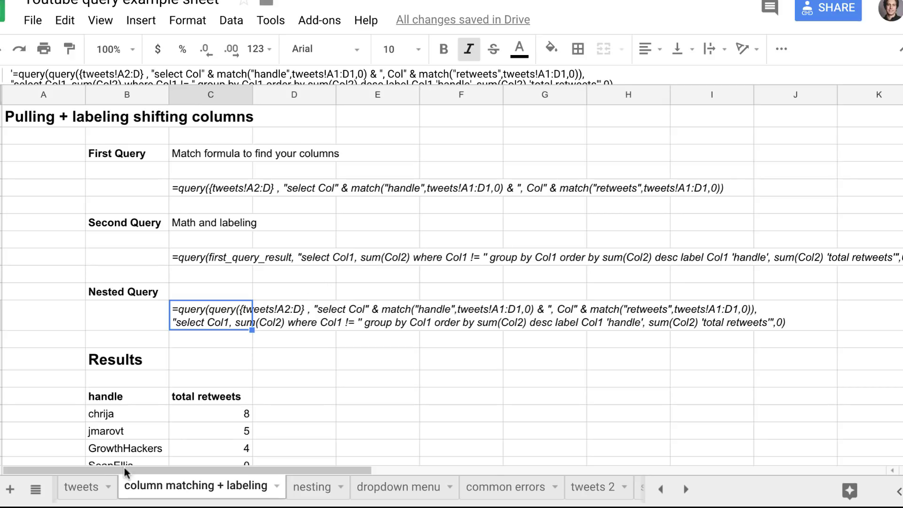
pyautogui.click(101, 486)
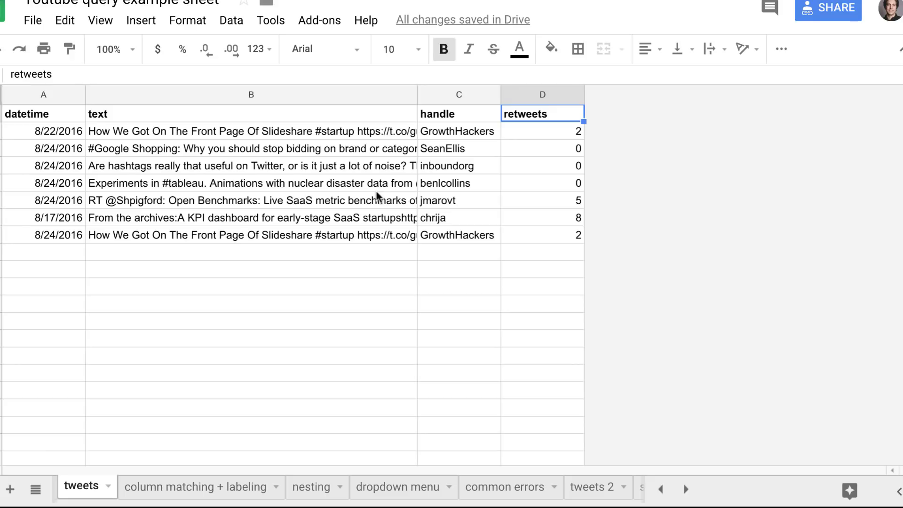
# Inspect the text (B1) and handle (C1) headers unchanged, then return to column matching + labeling.
pyautogui.click(313, 115)
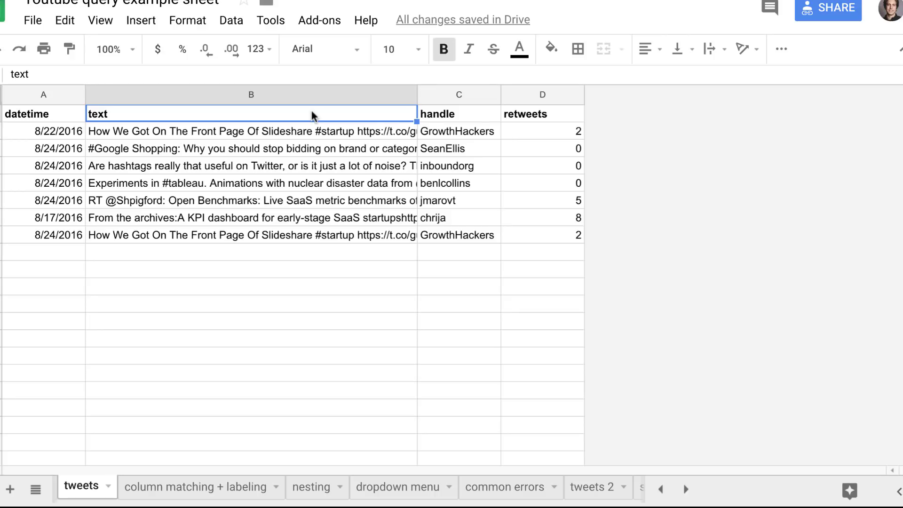
pyautogui.doubleClick(258, 111)
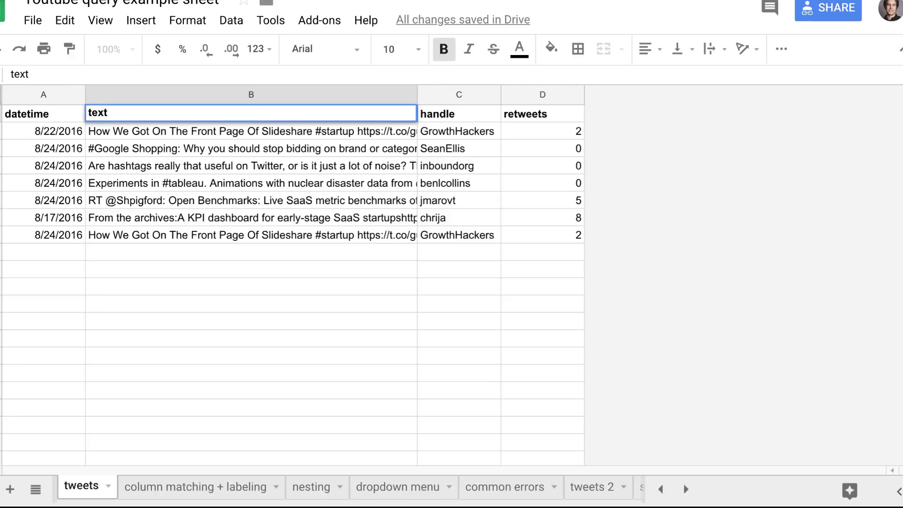
pyautogui.click(459, 114)
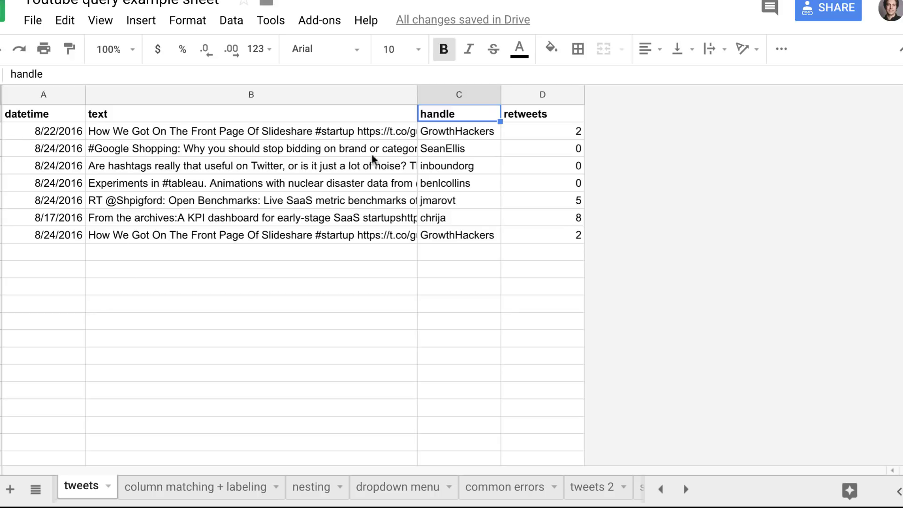
pyautogui.press('Return')
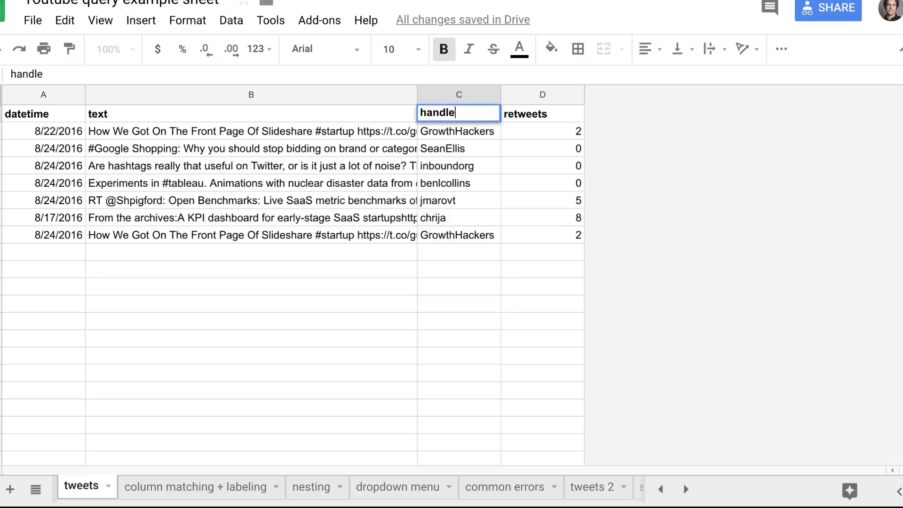
pyautogui.hotkey('ctrl', 'a')
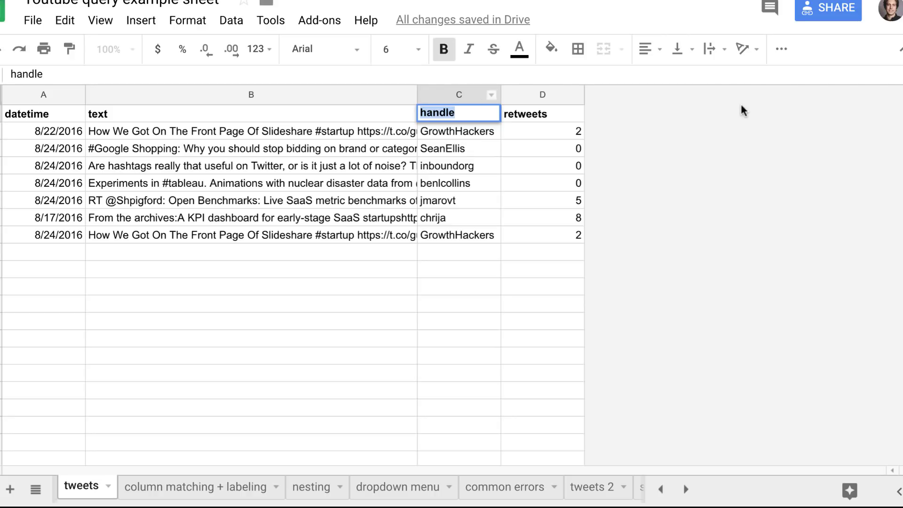
pyautogui.press('Return')
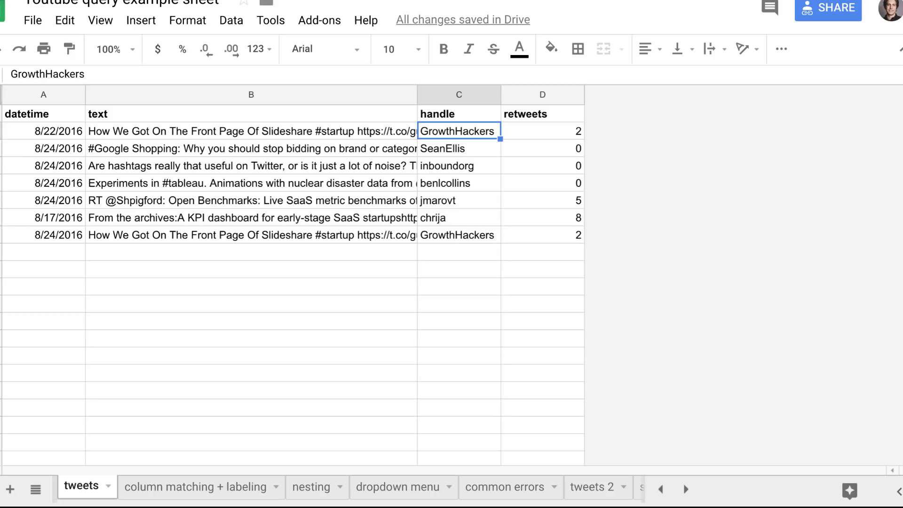
pyautogui.press('Up')
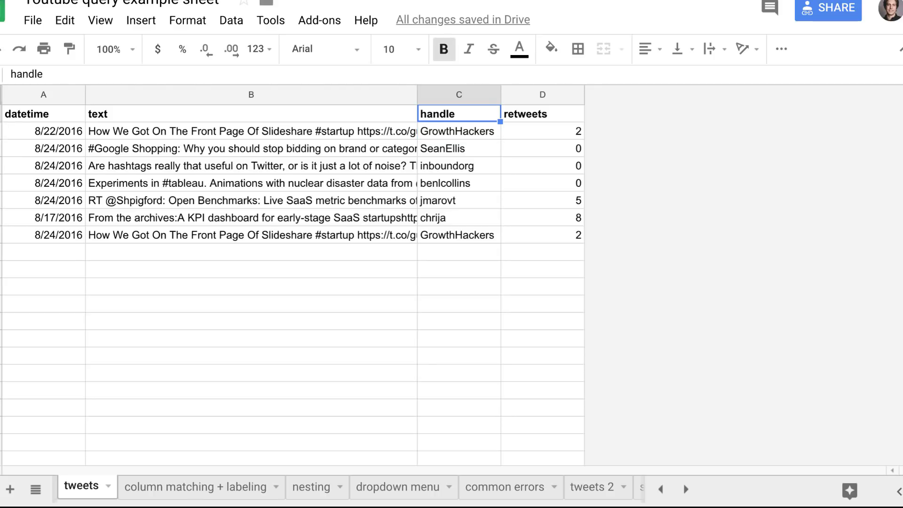
pyautogui.hotkey('ctrl', 'shift', 'pagedown')
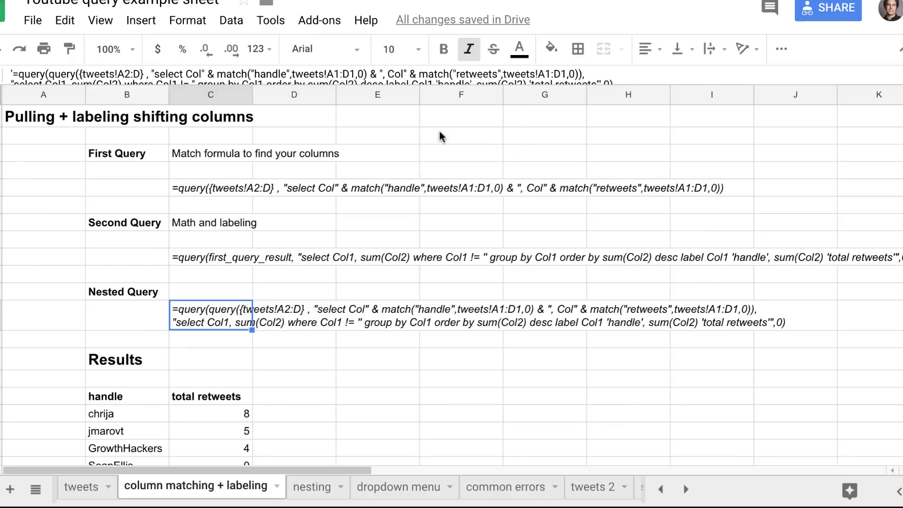
# Paste a MATCH formula for the handle header into F3, returning 3.
pyautogui.doubleClick(187, 188)
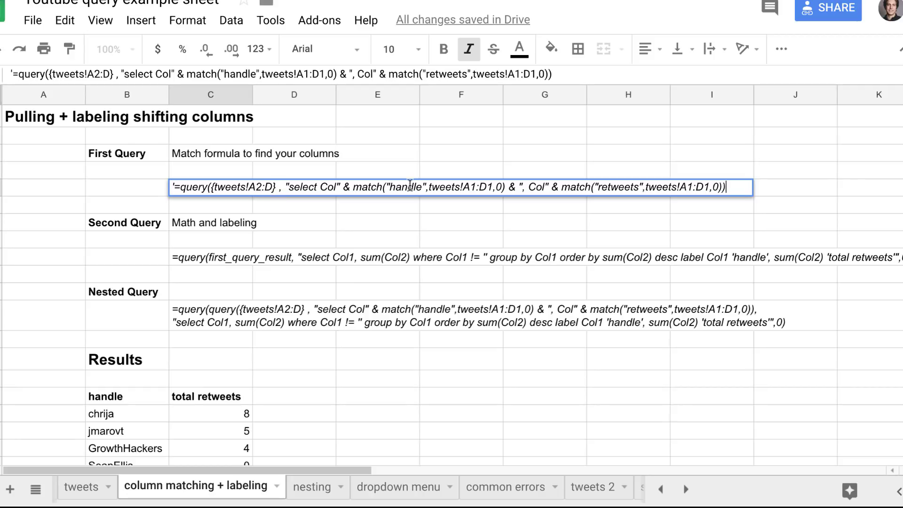
pyautogui.click(352, 188)
pyautogui.hotkey('shift', 'Right')
pyautogui.hotkey('shift', 'Right')
pyautogui.hotkey('shift', 'Right')
pyautogui.hotkey('shift', 'Right')
pyautogui.hotkey('shift', 'Right')
pyautogui.hotkey('shift', 'Right')
pyautogui.hotkey('shift', 'Right')
pyautogui.hotkey('shift', 'Right')
pyautogui.hotkey('shift', 'Right')
pyautogui.hotkey('shift', 'Right')
pyautogui.hotkey('shift', 'Right')
pyautogui.hotkey('shift', 'Right')
pyautogui.hotkey('shift', 'Right')
pyautogui.hotkey('shift', 'Right')
pyautogui.hotkey('shift', 'Right')
pyautogui.hotkey('shift', 'Right')
pyautogui.hotkey('shift', 'Right')
pyautogui.hotkey('shift', 'Right')
pyautogui.hotkey('shift', 'Right')
pyautogui.hotkey('shift', 'Right')
pyautogui.hotkey('shift', 'Right')
pyautogui.hotkey('ctrl', 'c')
pyautogui.press('Return')
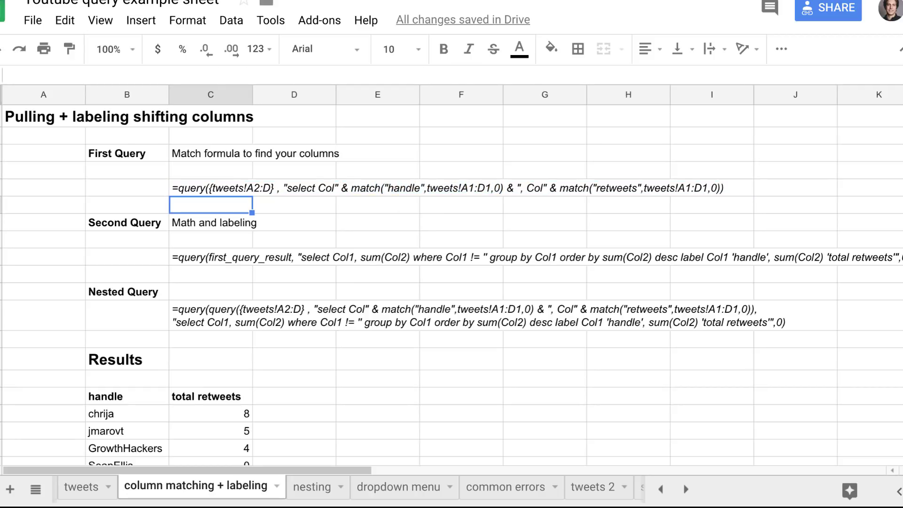
pyautogui.press('Up')
pyautogui.press('Up')
pyautogui.press('Up')
pyautogui.press('Right')
pyautogui.press('Right')
pyautogui.press('Right')
pyautogui.press('Up')
pyautogui.write('=')
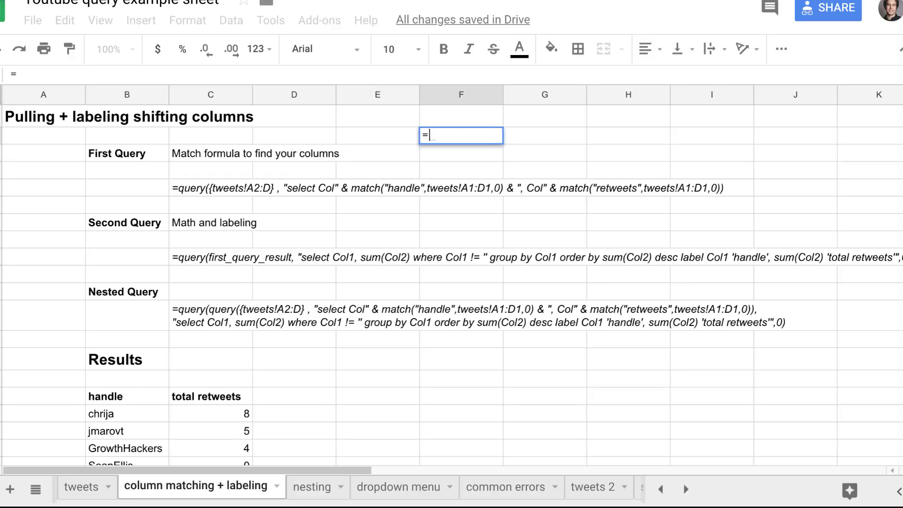
pyautogui.hotkey('ctrl', 'v')
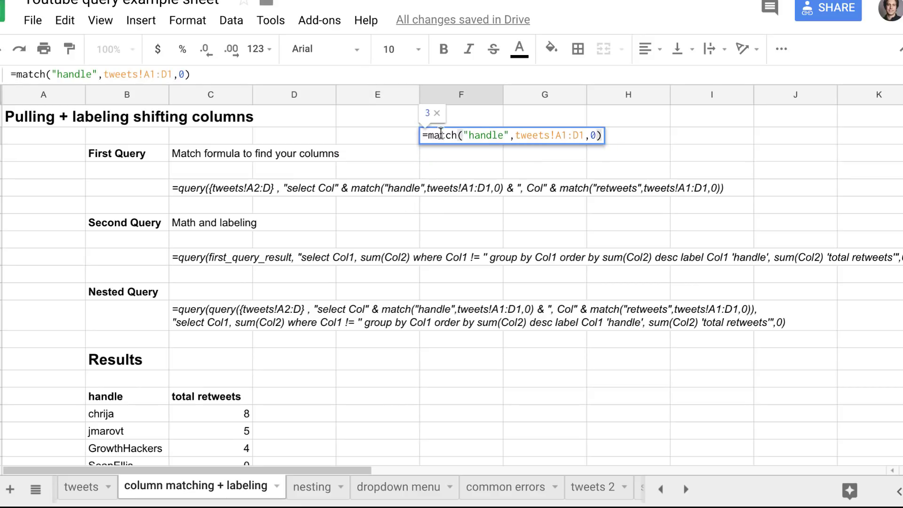
pyautogui.press('Return')
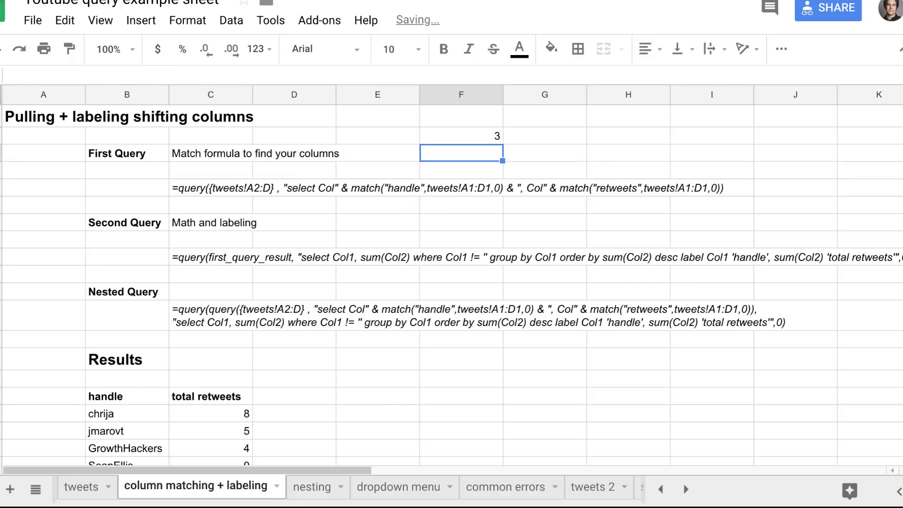
pyautogui.press('Up')
# After checking the tweets column order, change the MATCH term to "retweets", returning 4.
pyautogui.hotkey('ctrl', 'shift', 'pageup')
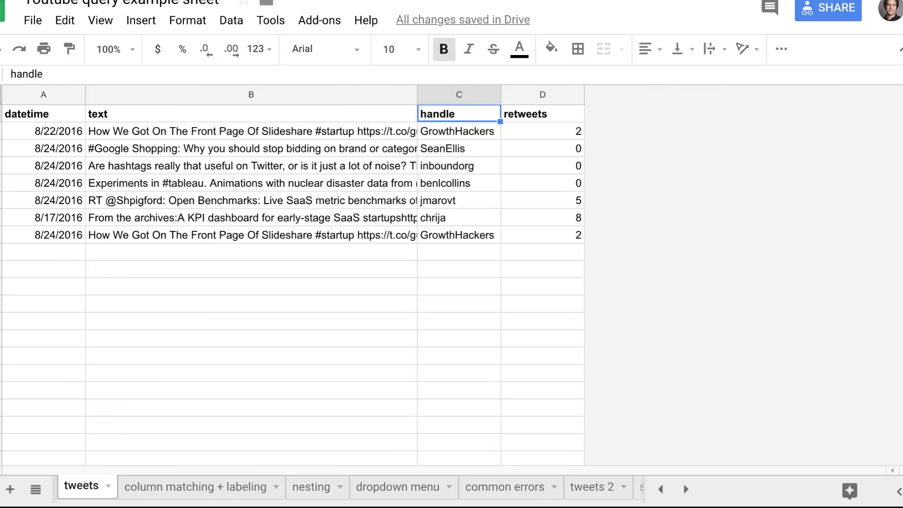
pyautogui.hotkey('ctrl', 'shift', 'pagedown')
pyautogui.press('Down')
pyautogui.press('Left')
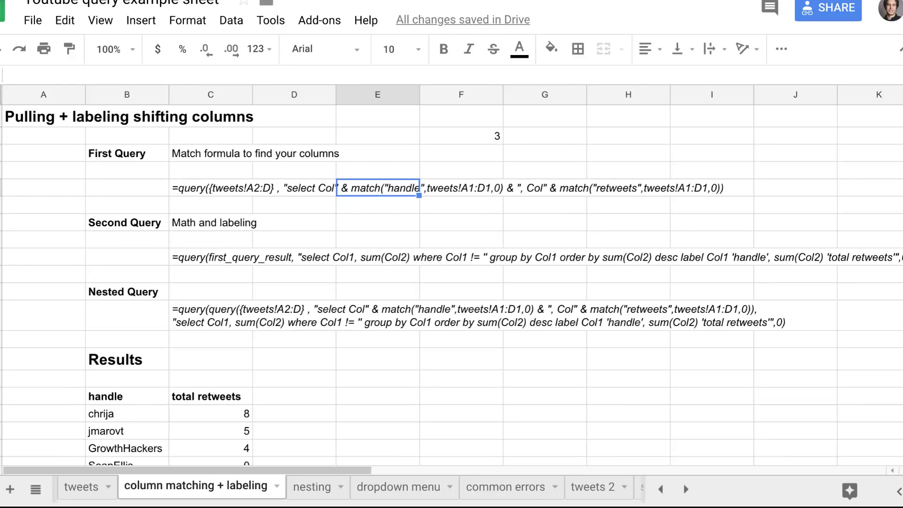
pyautogui.press('Left')
pyautogui.press('Up')
pyautogui.press('Right')
pyautogui.press('Right')
pyautogui.press('Return')
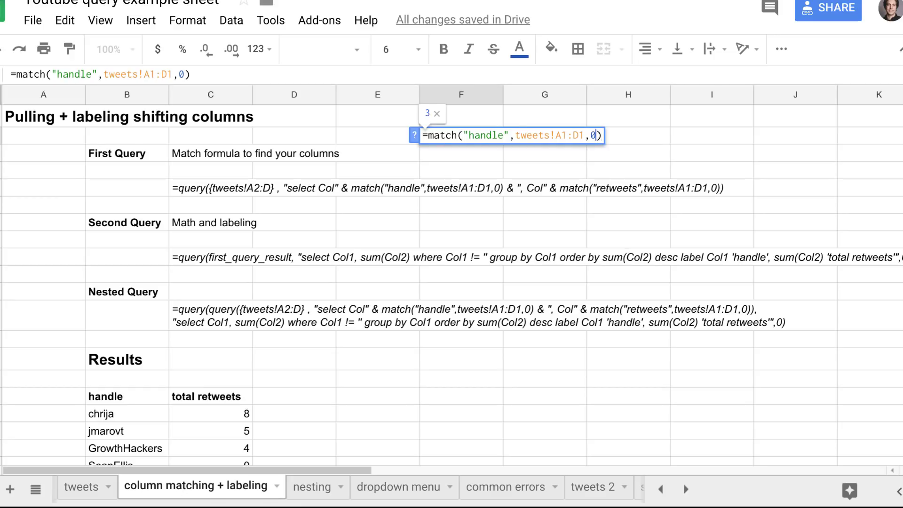
pyautogui.hotkey('ctrl', 'shift', 'Left')
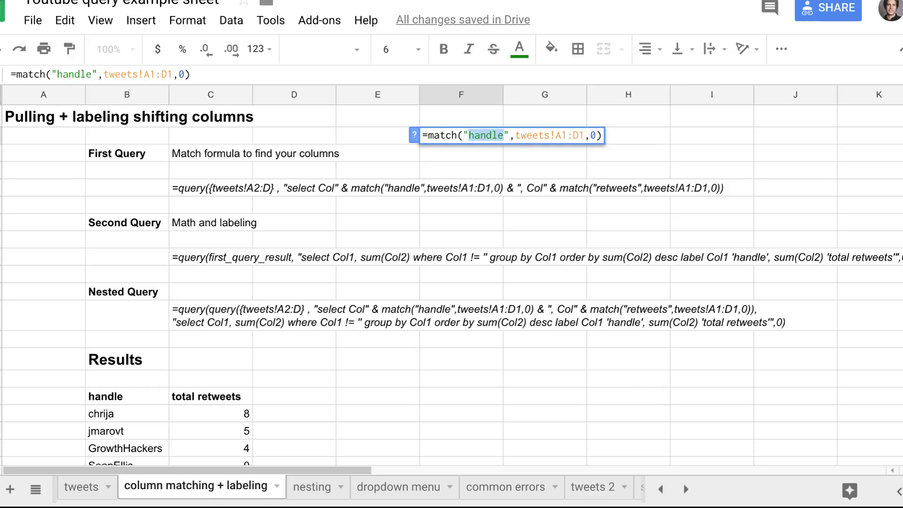
pyautogui.write('retweets')
pyautogui.press('Return')
# Review the MATCH formula's "retweets" search term and tweets!A1:D1 header range.
pyautogui.press('Up')
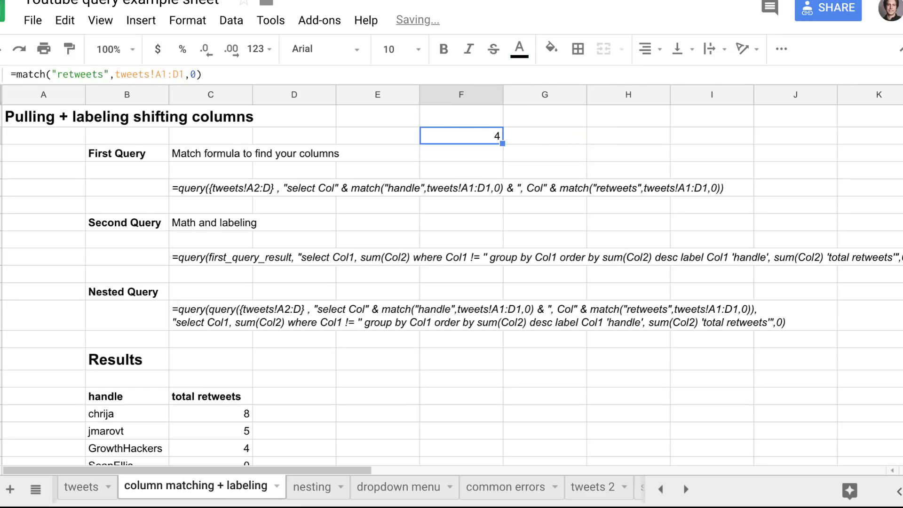
pyautogui.press('Return')
pyautogui.press('Left')
pyautogui.press('Left')
pyautogui.press('Left')
pyautogui.press('Left')
pyautogui.press('Left')
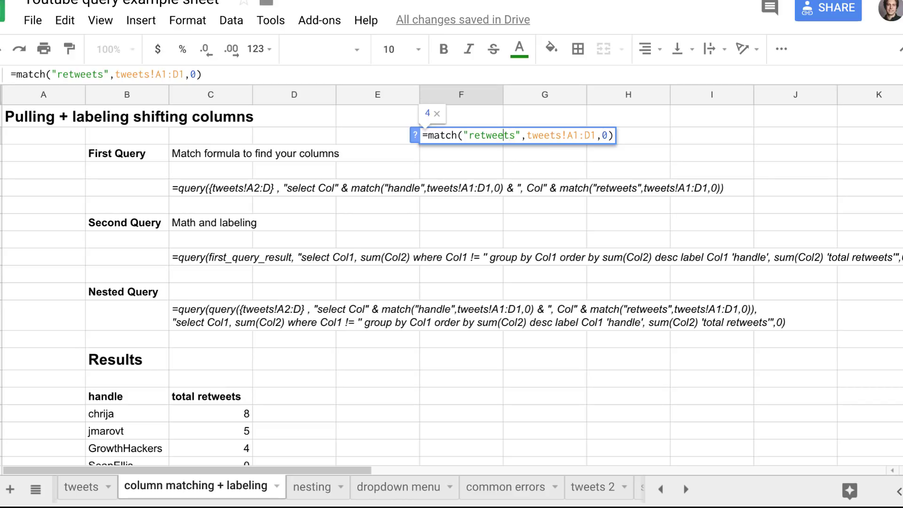
pyautogui.press('Left')
pyautogui.hotkey('shift', 'Right')
pyautogui.hotkey('shift', 'Right')
pyautogui.hotkey('shift', 'Right')
pyautogui.hotkey('shift', 'Right')
pyautogui.hotkey('shift', 'Right')
pyautogui.hotkey('shift', 'Right')
pyautogui.hotkey('shift', 'Right')
pyautogui.hotkey('shift', 'Right')
pyautogui.hotkey('shift', 'Right')
pyautogui.hotkey('shift', 'Right')
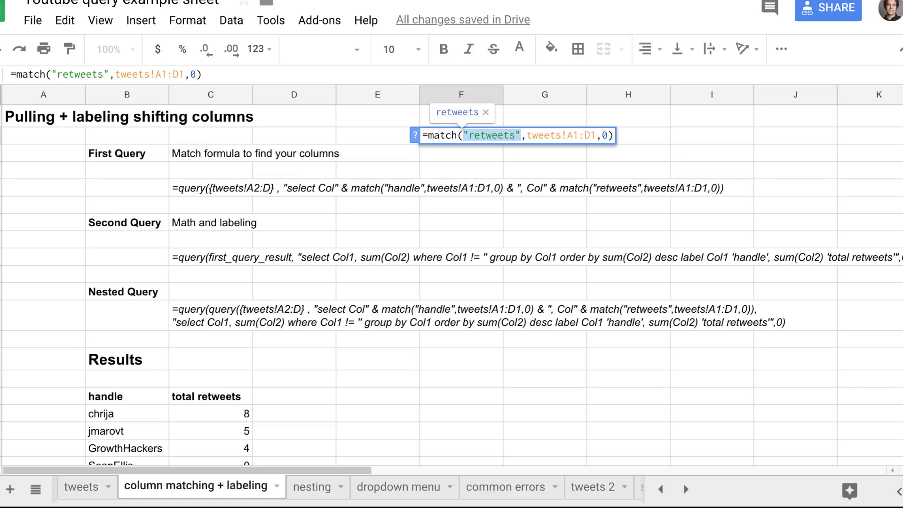
pyautogui.press('Right')
pyautogui.press('Right')
pyautogui.hotkey('shift', 'Right')
pyautogui.hotkey('shift', 'Right')
pyautogui.hotkey('shift', 'Right')
pyautogui.hotkey('shift', 'Right')
pyautogui.hotkey('shift', 'Right')
pyautogui.hotkey('shift', 'Right')
pyautogui.hotkey('shift', 'Right')
pyautogui.hotkey('shift', 'Right')
pyautogui.hotkey('shift', 'Right')
pyautogui.hotkey('shift', 'Right')
pyautogui.hotkey('shift', 'Right')
pyautogui.hotkey('shift', 'Right')
pyautogui.hotkey('shift', 'Right')
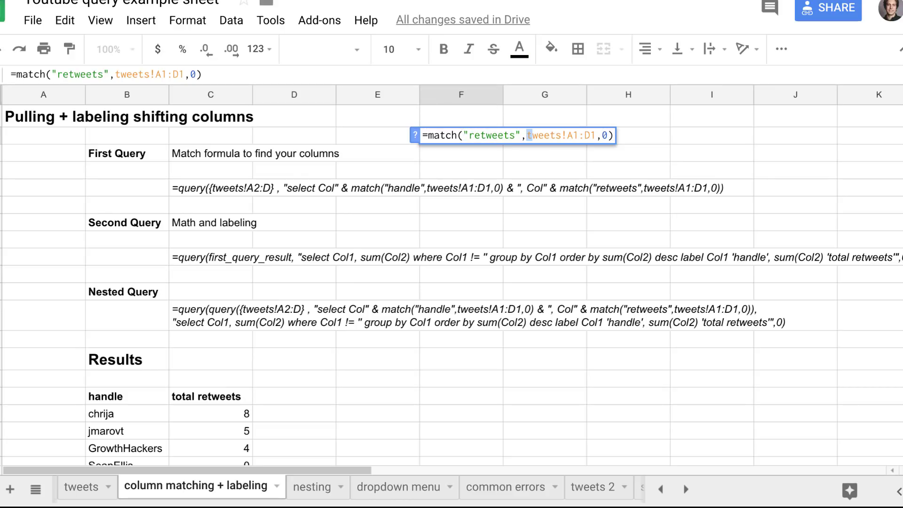
pyautogui.hotkey('shift', 'Left')
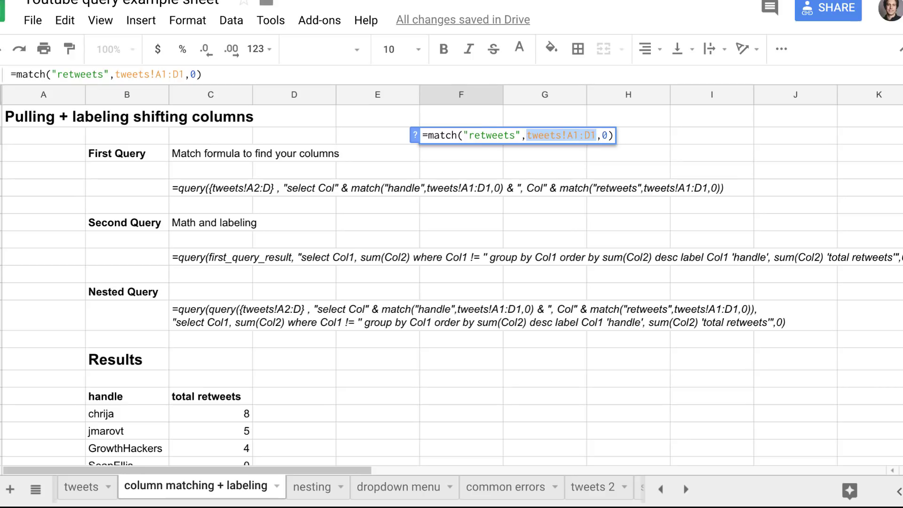
pyautogui.press('Return')
# Compare against the tweets headers, reconfirm the MATCH formula, and select the first query formula.
pyautogui.hotkey('ctrl', 'shift', 'pageup')
pyautogui.click(43, 114)
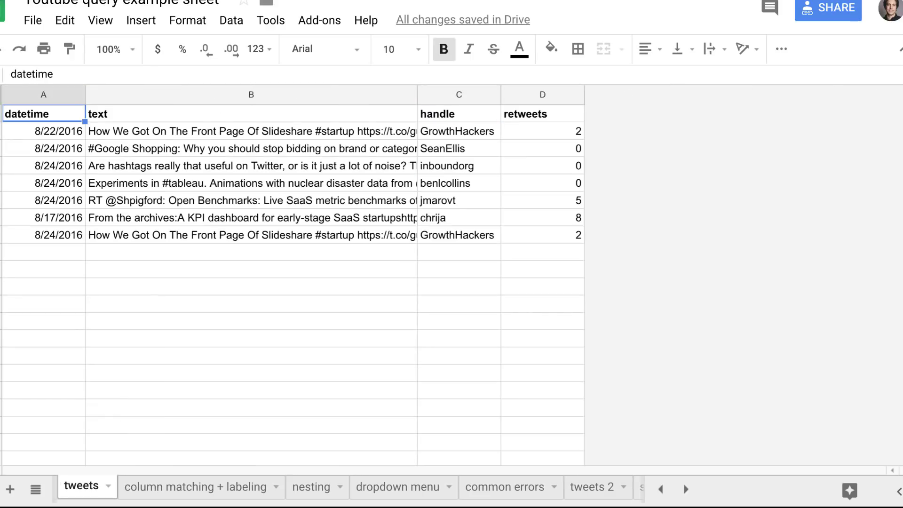
pyautogui.hotkey('ctrl', 'shift', 'pagedown')
pyautogui.press('Return')
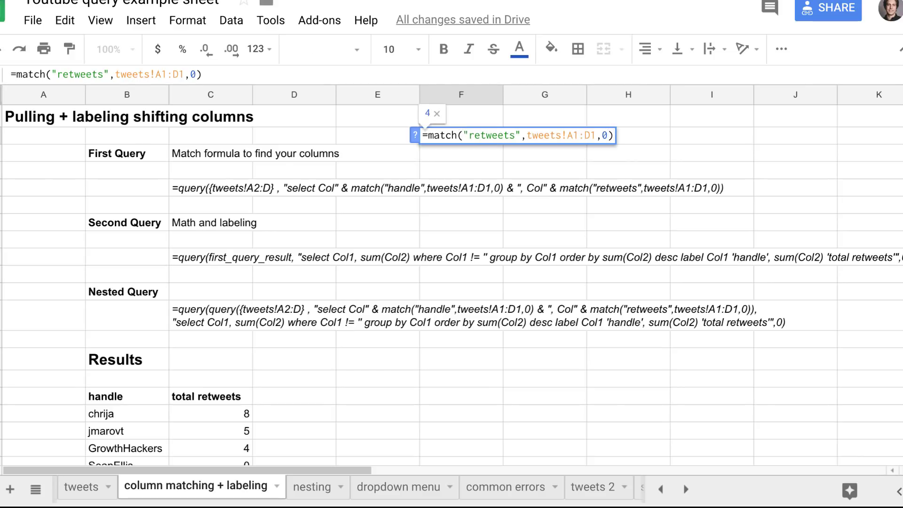
pyautogui.press('Return')
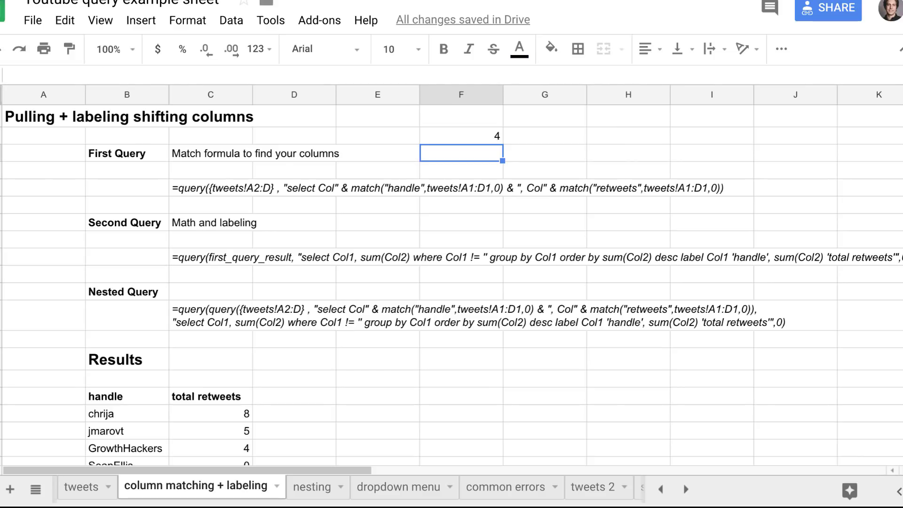
pyautogui.press('Down')
pyautogui.press('Left')
pyautogui.press('Down')
pyautogui.press('Left')
pyautogui.click(210, 188)
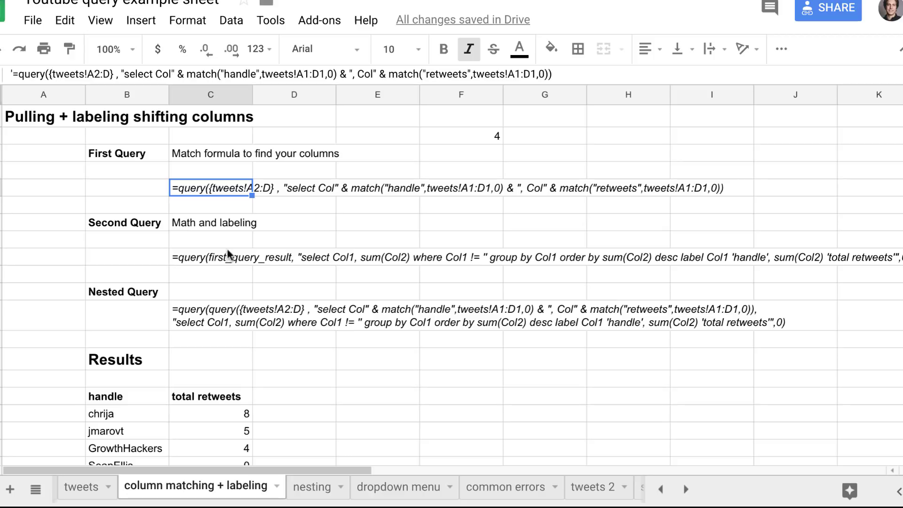
pyautogui.doubleClick(210, 257)
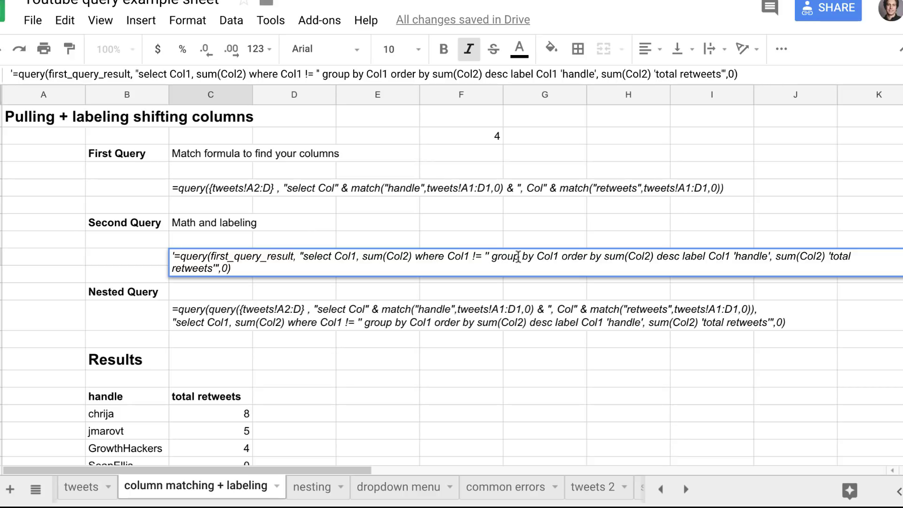
pyautogui.click(211, 190)
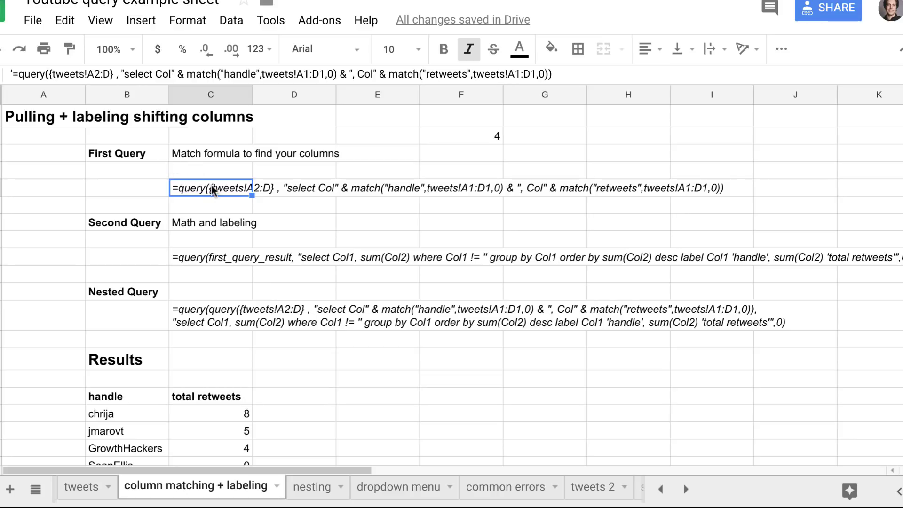
# Overwrite the MATCH cell with the copied first query formula, deleting its leading apostrophe.
pyautogui.doubleClick(213, 190)
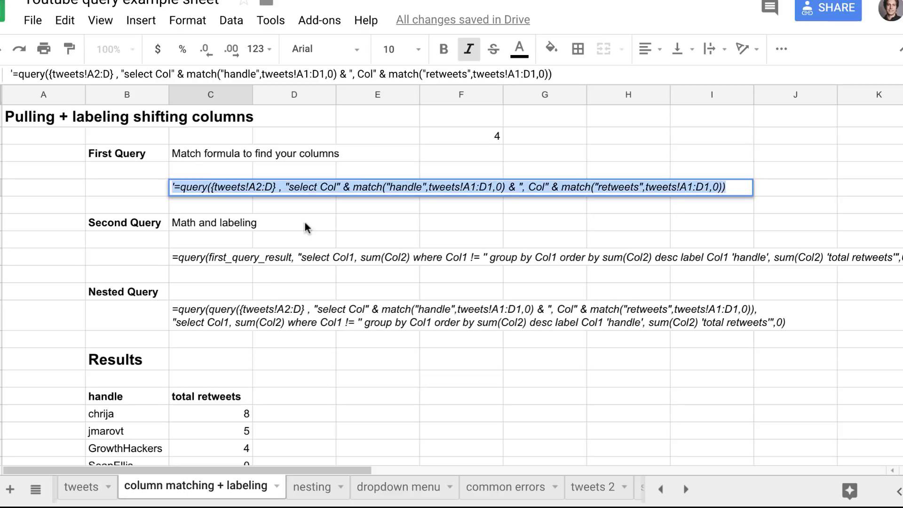
pyautogui.press('Escape')
pyautogui.press('Right')
pyautogui.press('Right')
pyautogui.press('Up')
pyautogui.press('Right')
pyautogui.press('Up')
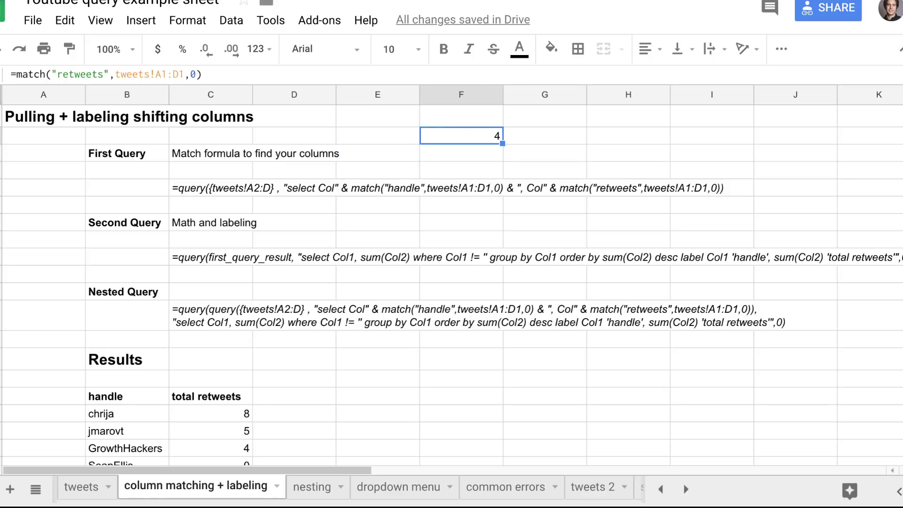
pyautogui.press('Return')
pyautogui.hotkey('ctrl', 'a')
pyautogui.write('\'=query({tweets!A2:D} , "select Col" & match("handle",tweets!A1:D1,0) & ", Col" & match("retweets",tweets!A1:D1,0))')
pyautogui.press('BackSpace')
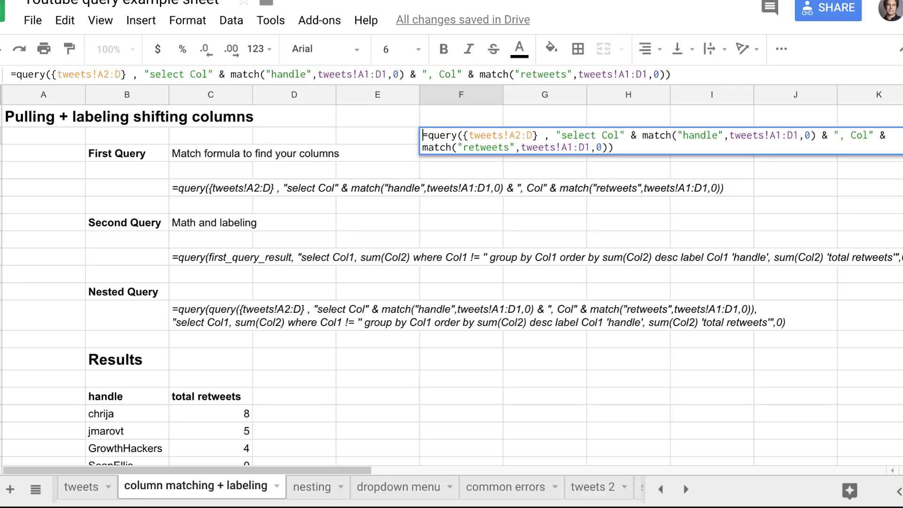
# Check the tweets!A2:D range and select string, and delete the stray space before the comma.
pyautogui.click(472, 138)
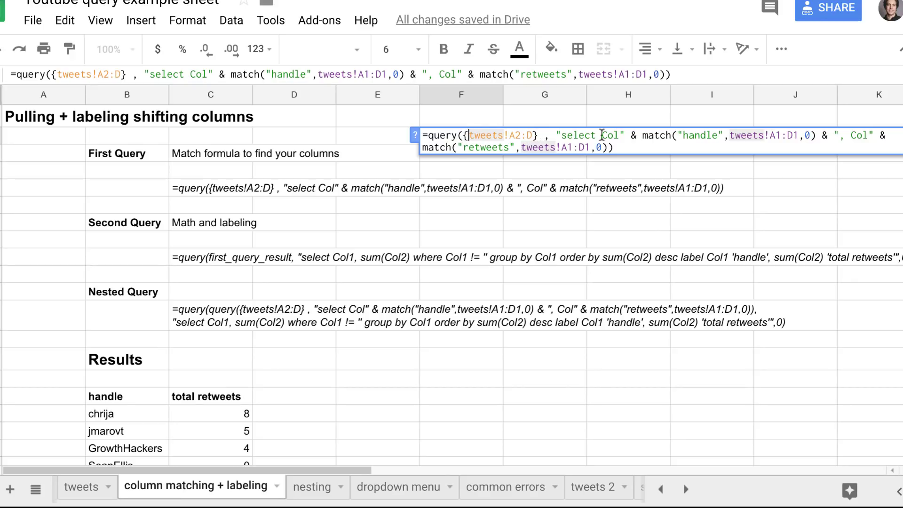
pyautogui.moveTo(601, 135); pyautogui.dragTo(821, 137)
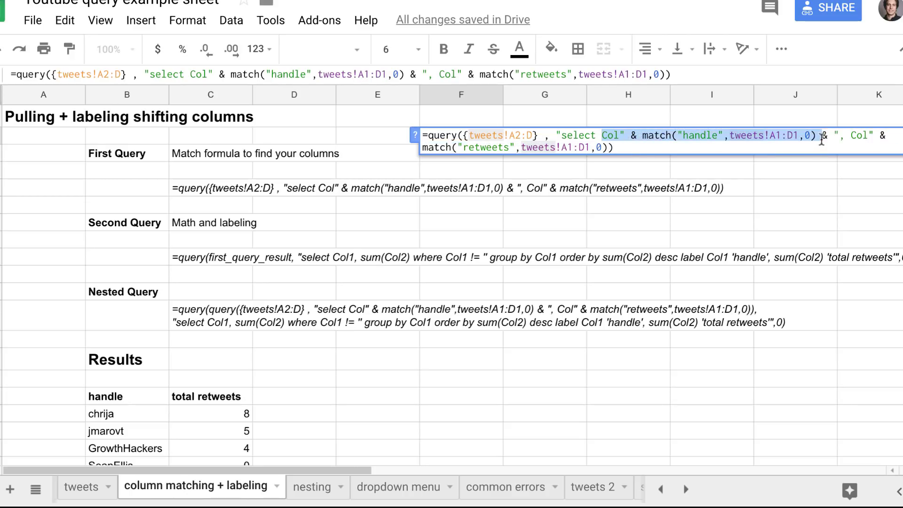
pyautogui.click(540, 135)
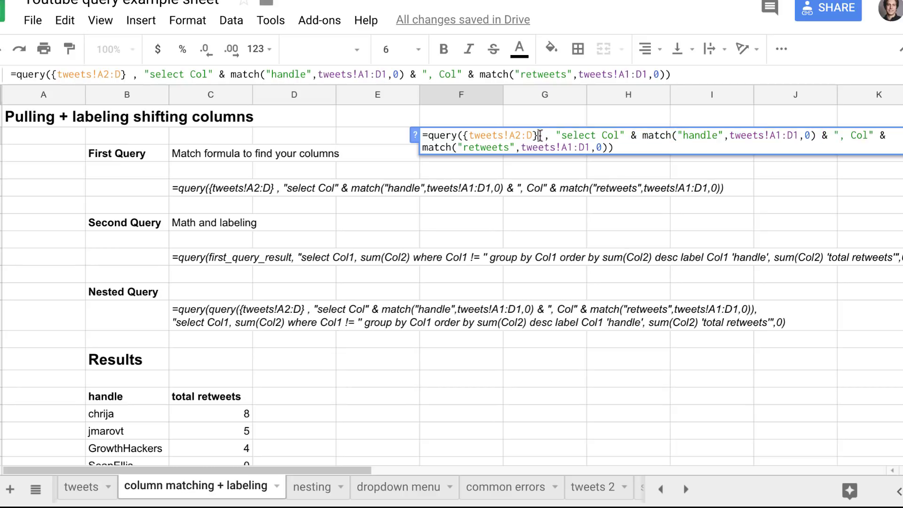
pyautogui.press('Right')
pyautogui.press('BackSpace')
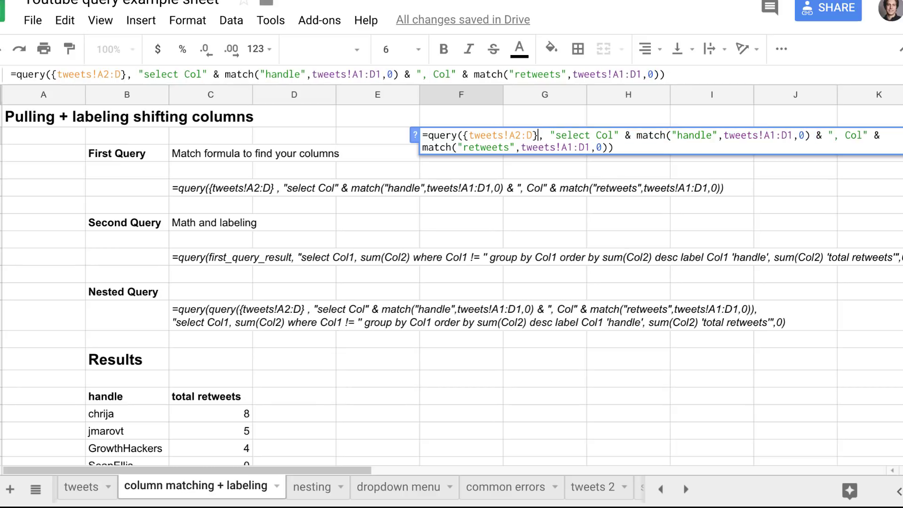
# Run the query in F2 to list handles with retweet counts, copying its select-string expression.
pyautogui.click(522, 136)
pyautogui.moveTo(464, 137); pyautogui.dragTo(535, 138)
pyautogui.click(537, 140)
pyautogui.moveTo(550, 135); pyautogui.dragTo(610, 148)
pyautogui.hotkey('ctrl', 'c')
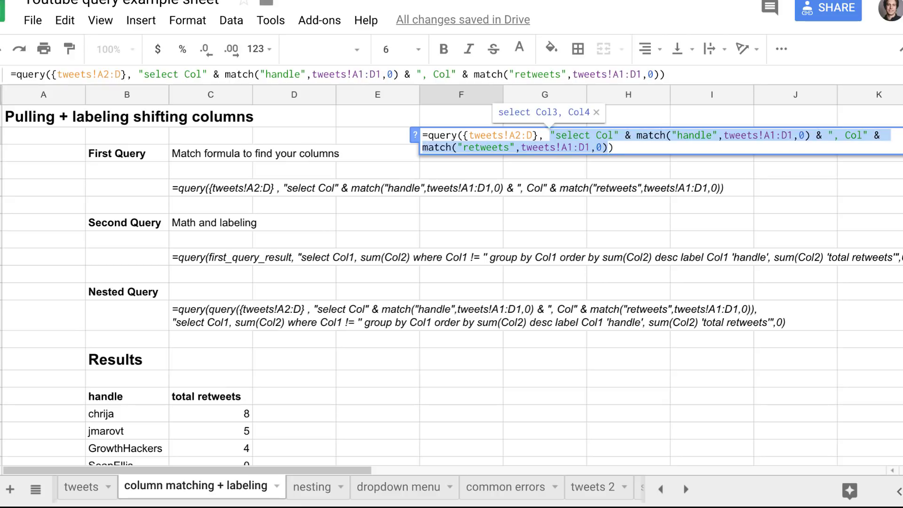
pyautogui.press('Return')
pyautogui.press('Right')
pyautogui.press('Right')
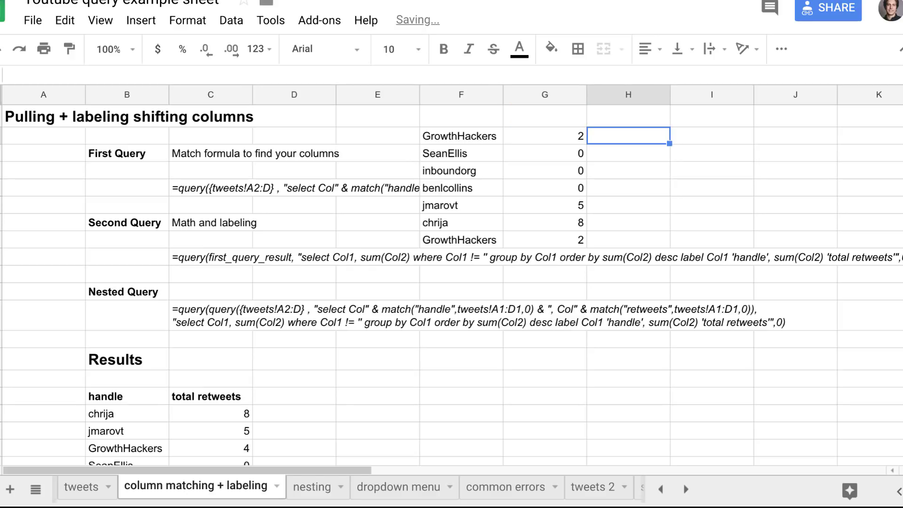
# Enter the select-string expression as a formula in H2, showing 'select Col3, Col4'.
pyautogui.press('Return')
pyautogui.hotkey('ctrl', 'v')
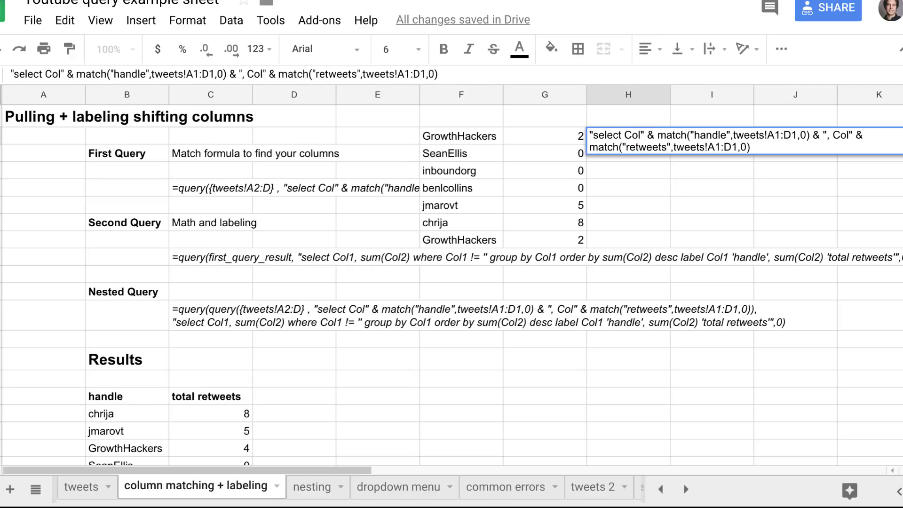
pyautogui.press('Home')
pyautogui.write('=')
pyautogui.press('Return')
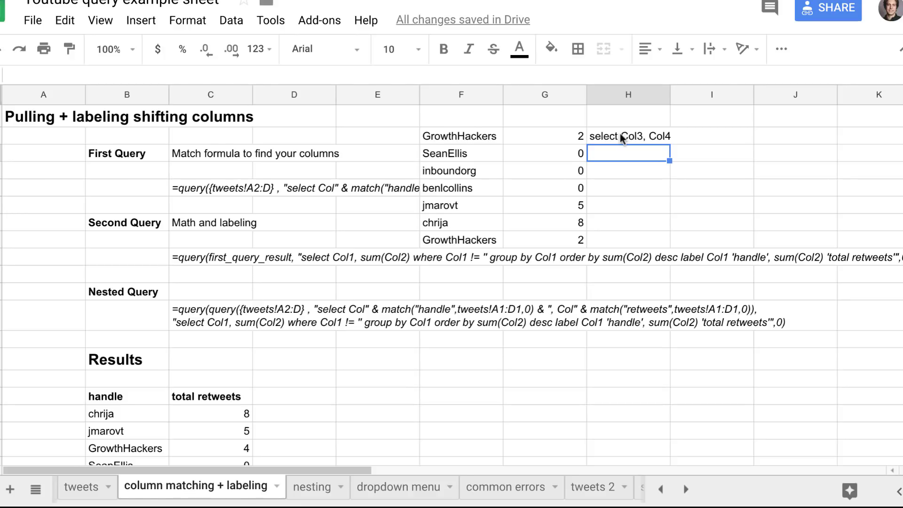
# Delete the 'select Col3, Col4' helper in H2, review F2's query, then go to tweets.
pyautogui.hotkey('ctrl', 'shift', 'pageup')
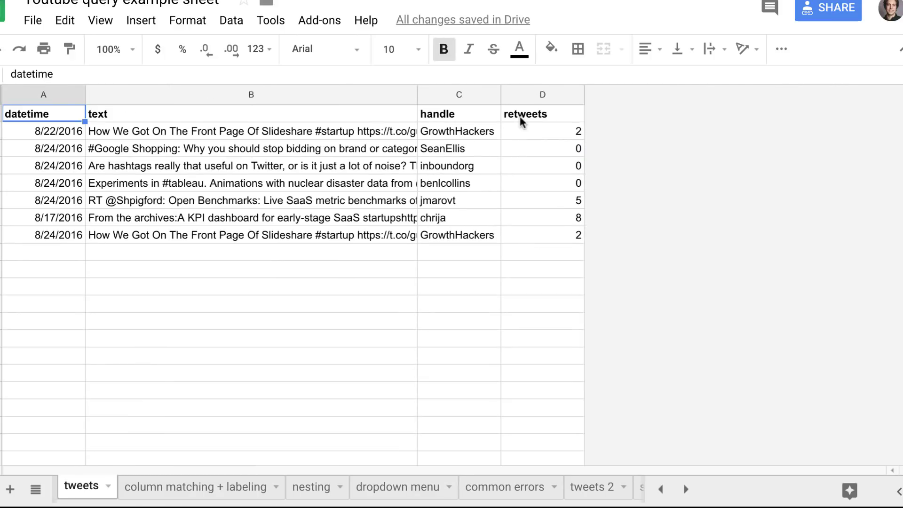
pyautogui.hotkey('ctrl', 'shift', 'pagedown')
pyautogui.press('Up')
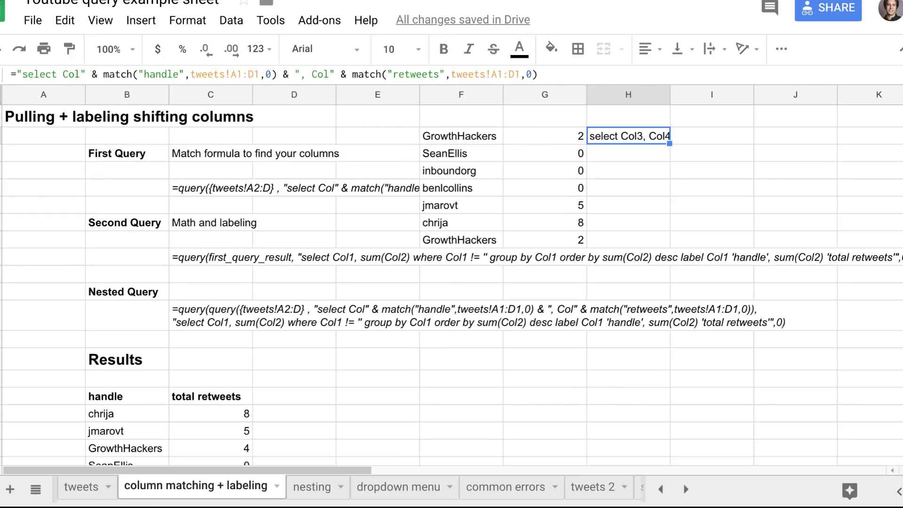
pyautogui.press('Delete')
pyautogui.click(461, 136)
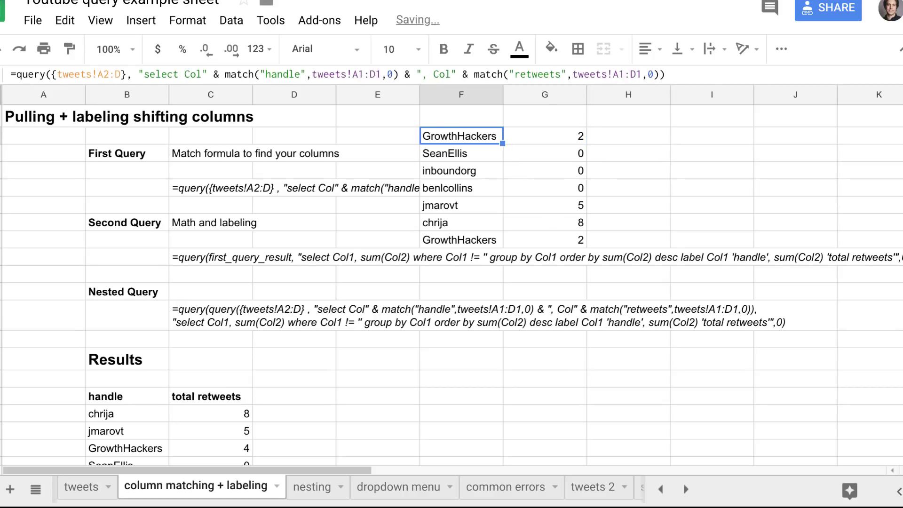
pyautogui.press('Return')
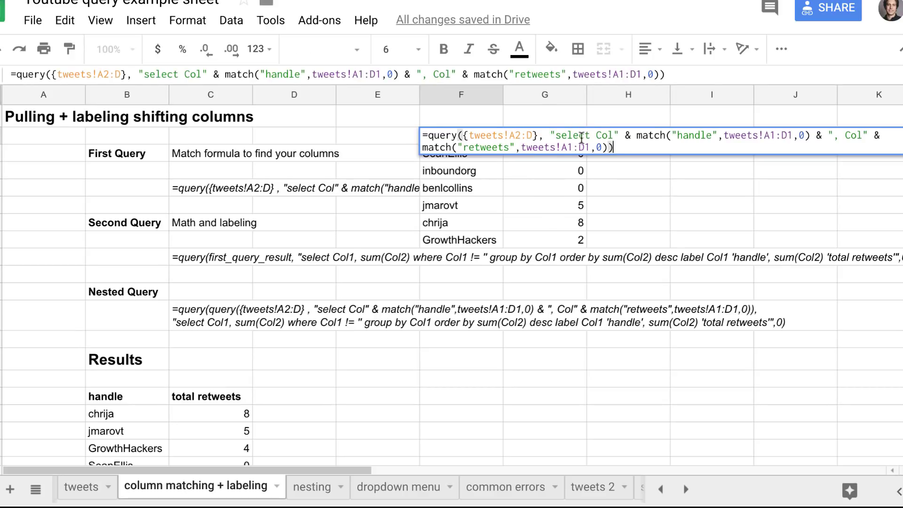
pyautogui.press('Escape')
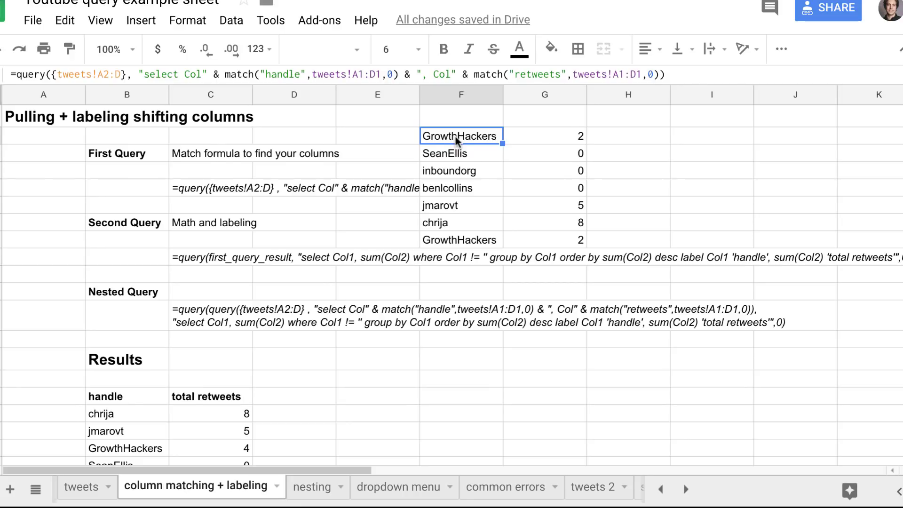
pyautogui.hotkey('ctrl', 'shift', 'pageup')
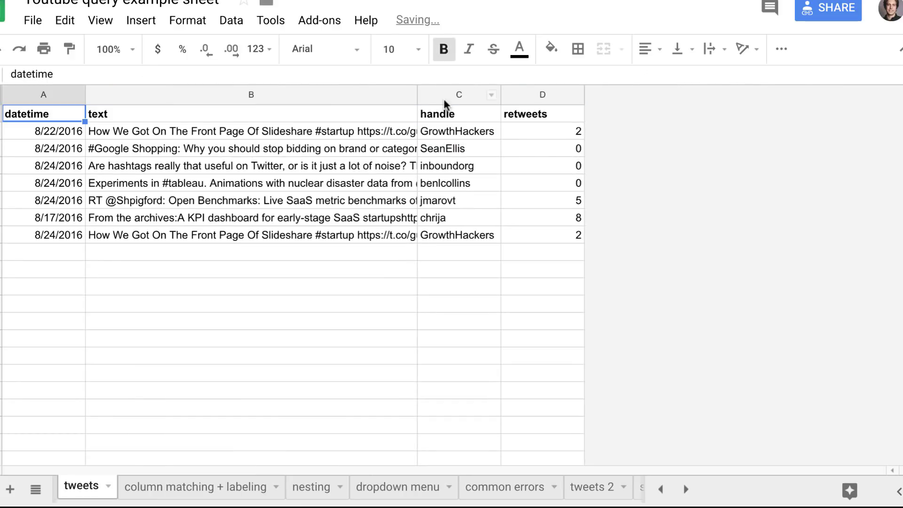
# Insert an empty column left of handle on tweets, check the query results, then delete it.
pyautogui.rightClick(459, 95)
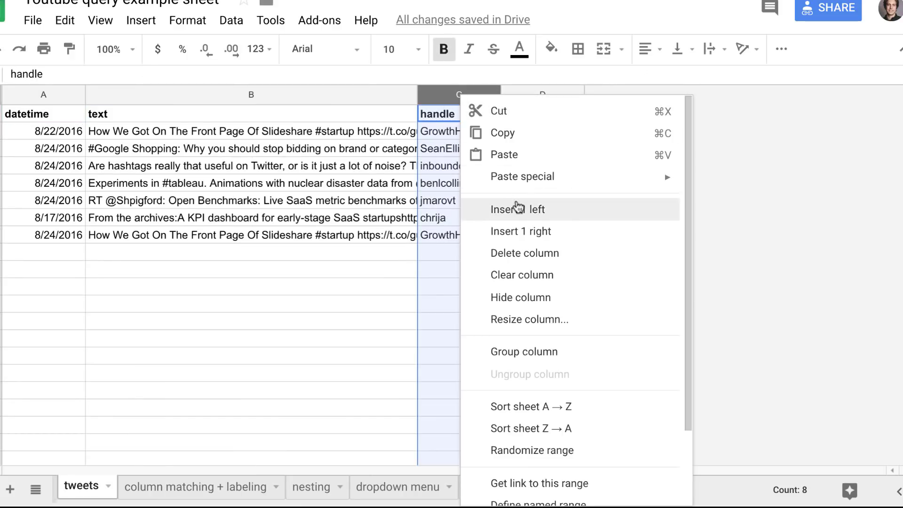
pyautogui.click(517, 209)
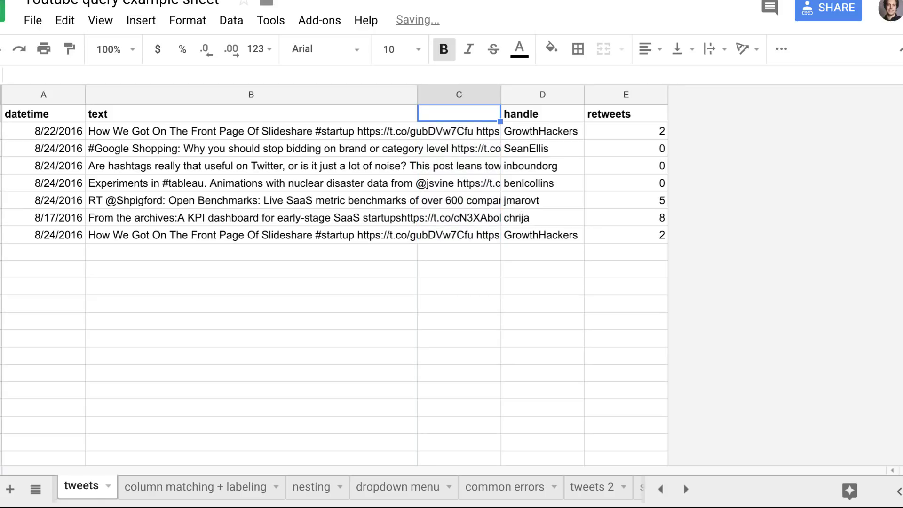
pyautogui.hotkey('ctrl', 'shift', 'pagedown')
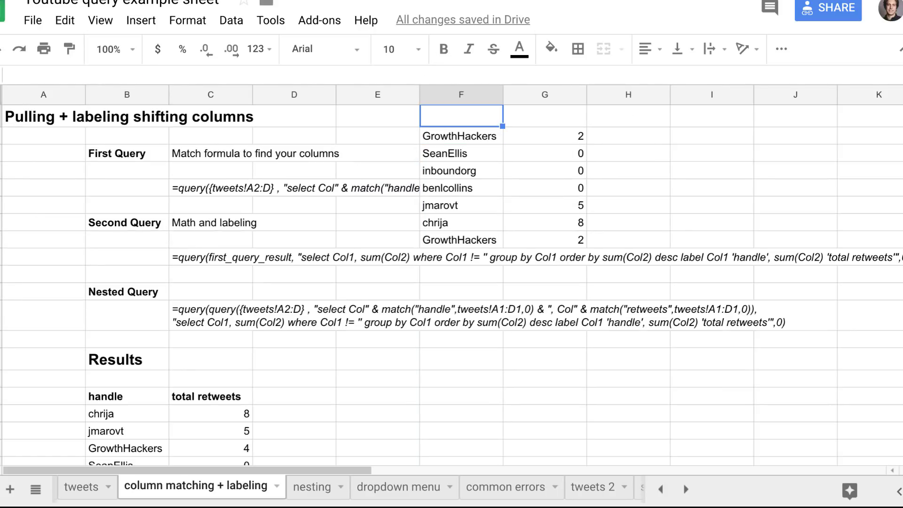
pyautogui.hotkey('ctrl', 'shift', 'pageup')
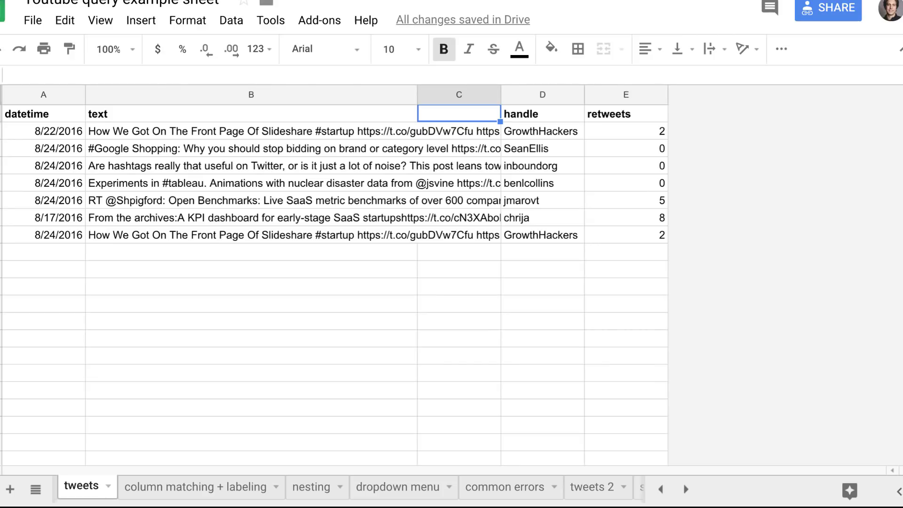
pyautogui.press('Right')
pyautogui.press('Right')
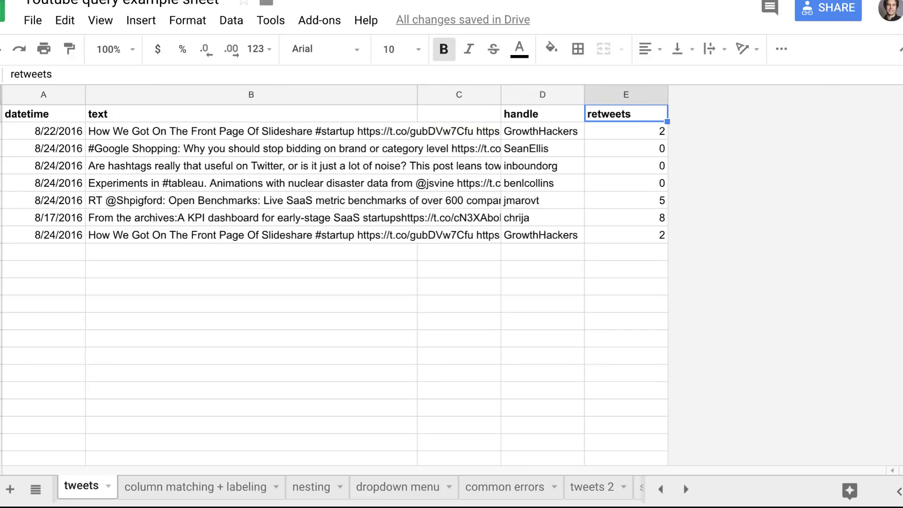
pyautogui.press('Left')
pyautogui.press('Left')
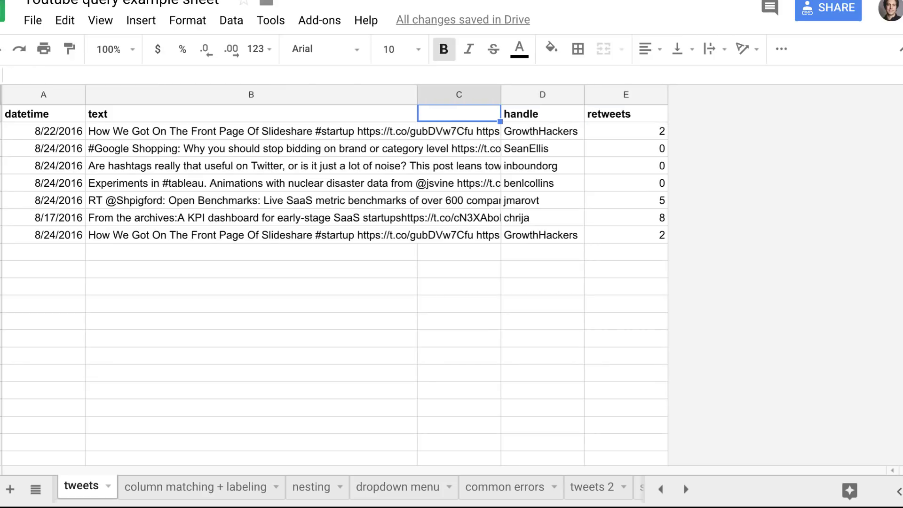
pyautogui.rightClick(459, 94)
pyautogui.click(498, 254)
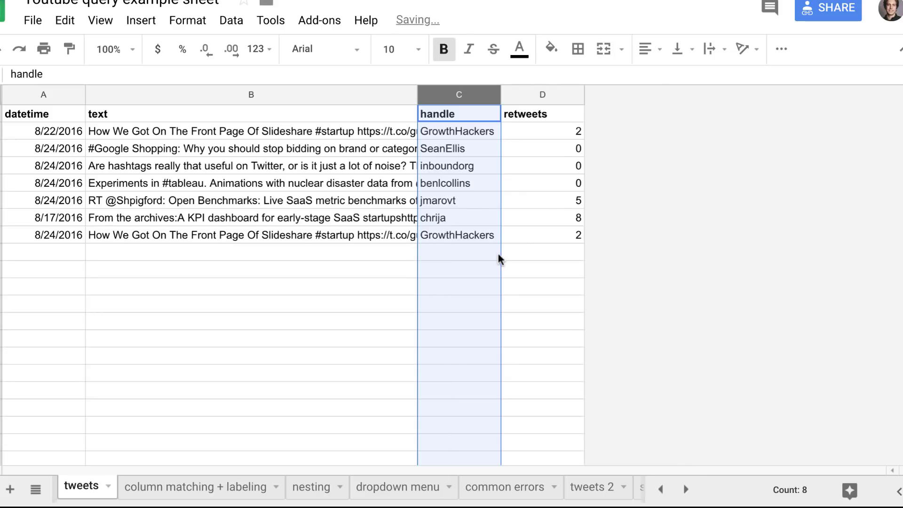
# Return to the column matching + labeling sheet and clear the test query in F2.
pyautogui.rightClick(460, 94)
pyautogui.click(419, 253)
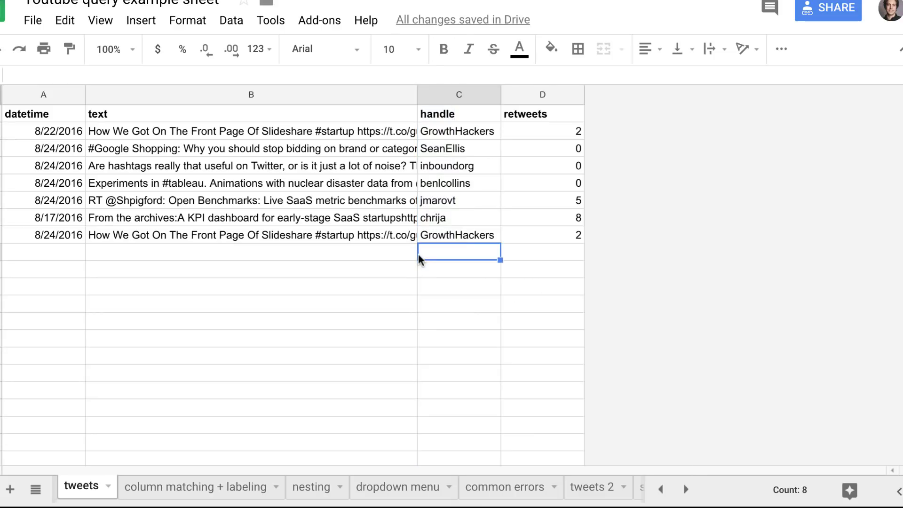
pyautogui.press('Up')
pyautogui.press('Left')
pyautogui.press('Left')
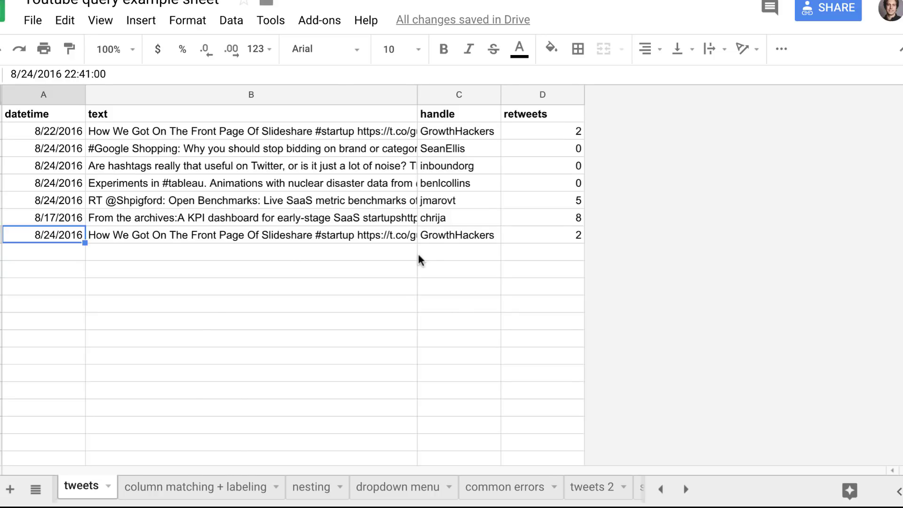
pyautogui.hotkey('ctrl', 'shift', 'pagedown')
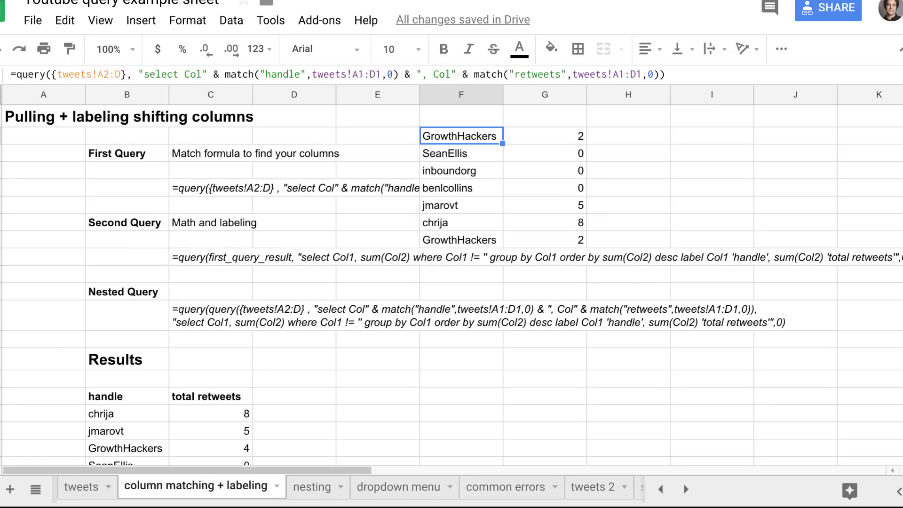
pyautogui.press('Delete')
pyautogui.press('Down')
pyautogui.press('Left')
pyautogui.press('Left')
pyautogui.press('Down')
pyautogui.press('Down')
pyautogui.press('Down')
pyautogui.press('Down')
pyautogui.press('Down')
pyautogui.press('Left')
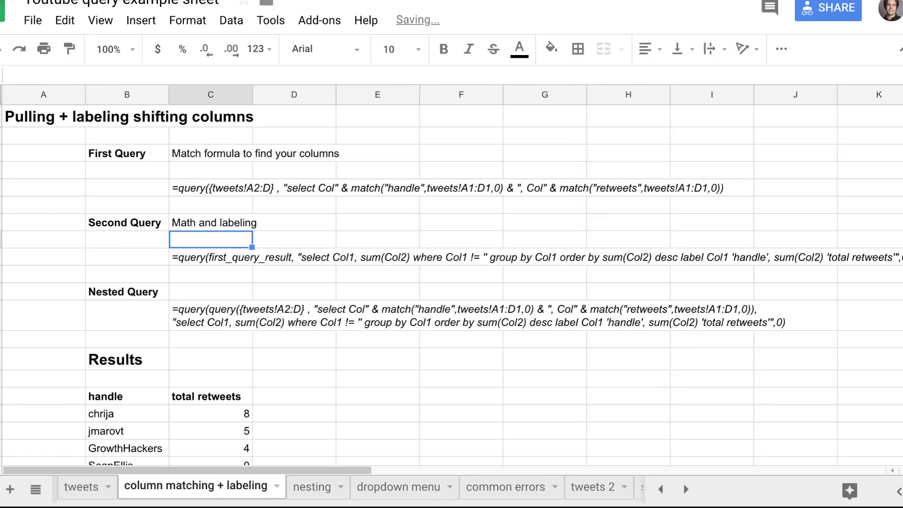
pyautogui.press('Down')
pyautogui.press('Return')
pyautogui.press('Home')
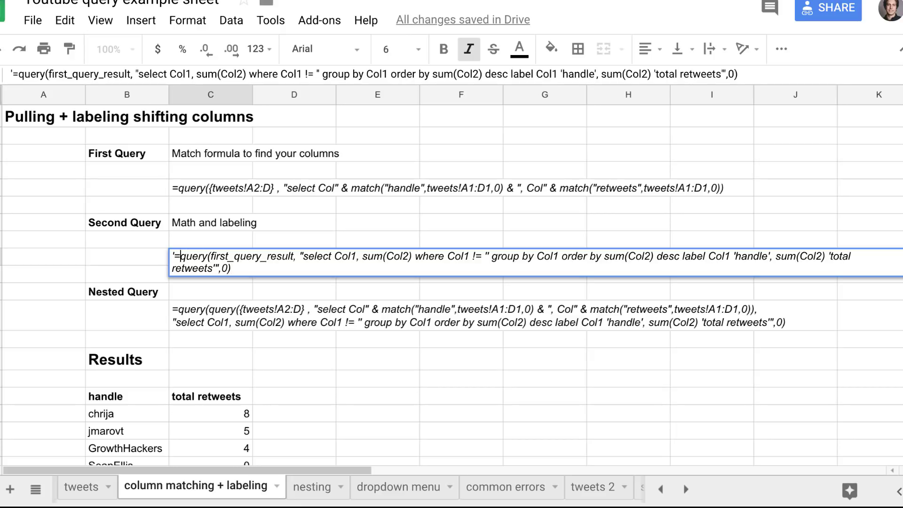
pyautogui.hotkey('shift', 'Right')
pyautogui.hotkey('shift', 'Right')
pyautogui.hotkey('shift', 'Right')
pyautogui.hotkey('shift', 'Right')
pyautogui.hotkey('shift', 'Right')
pyautogui.hotkey('shift', 'Right')
pyautogui.hotkey('shift', 'Right')
pyautogui.hotkey('shift', 'Right')
pyautogui.hotkey('shift', 'Right')
pyautogui.hotkey('shift', 'Right')
pyautogui.hotkey('shift', 'Right')
pyautogui.hotkey('shift', 'Right')
pyautogui.hotkey('shift', 'Right')
pyautogui.hotkey('shift', 'Right')
pyautogui.hotkey('shift', 'Right')
pyautogui.hotkey('shift', 'Right')
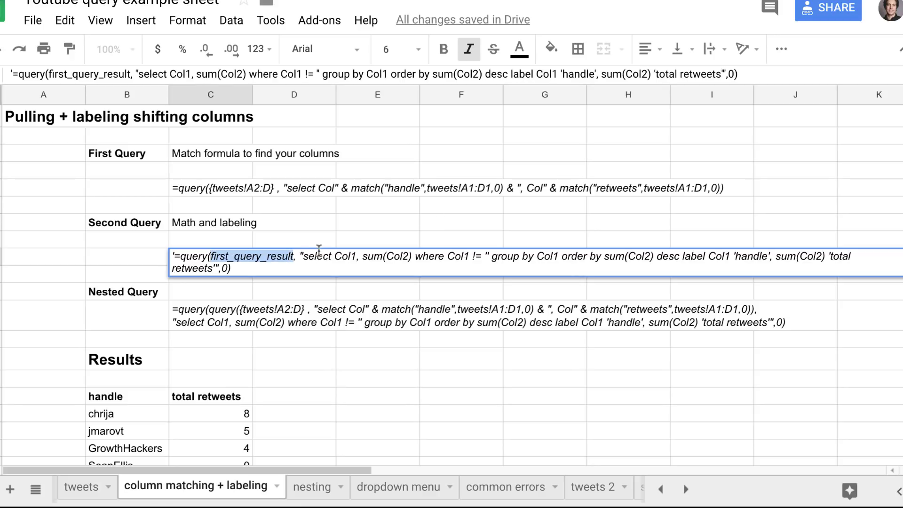
pyautogui.moveTo(299, 254); pyautogui.dragTo(305, 279)
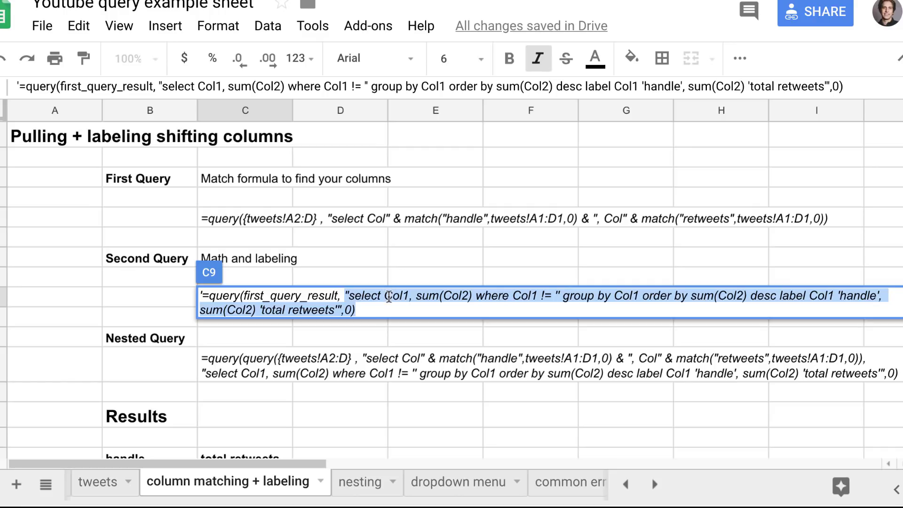
pyautogui.click(459, 265)
pyautogui.write('select C')
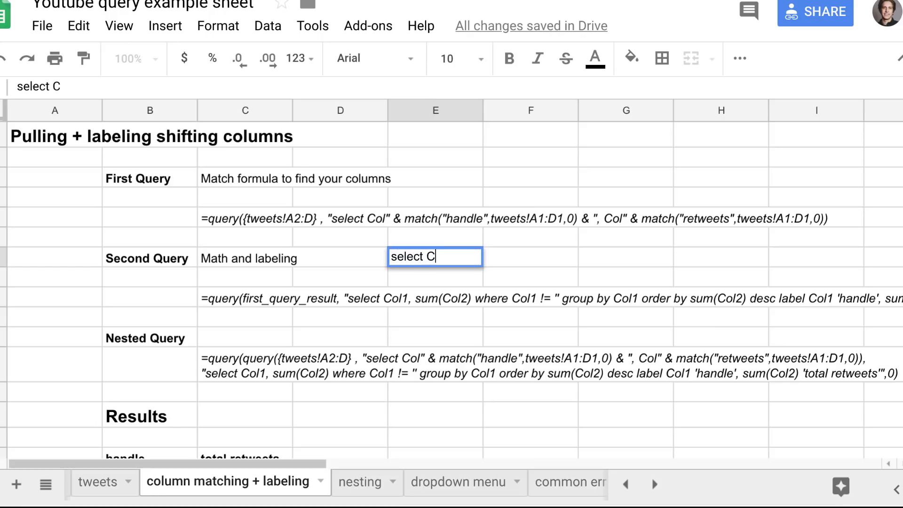
pyautogui.write(', sum(Cold')
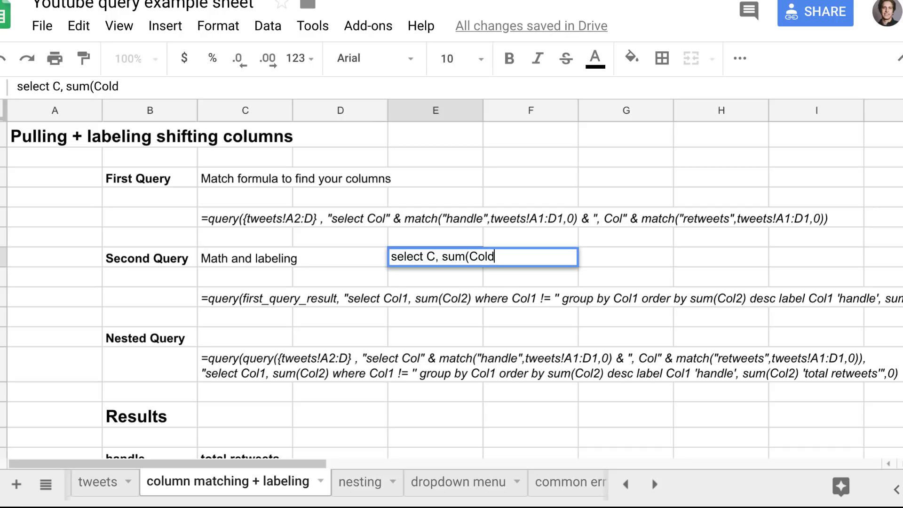
pyautogui.press('BackSpace')
pyautogui.press('BackSpace')
pyautogui.press('BackSpace')
pyautogui.press('BackSpace')
pyautogui.write('D) group ')
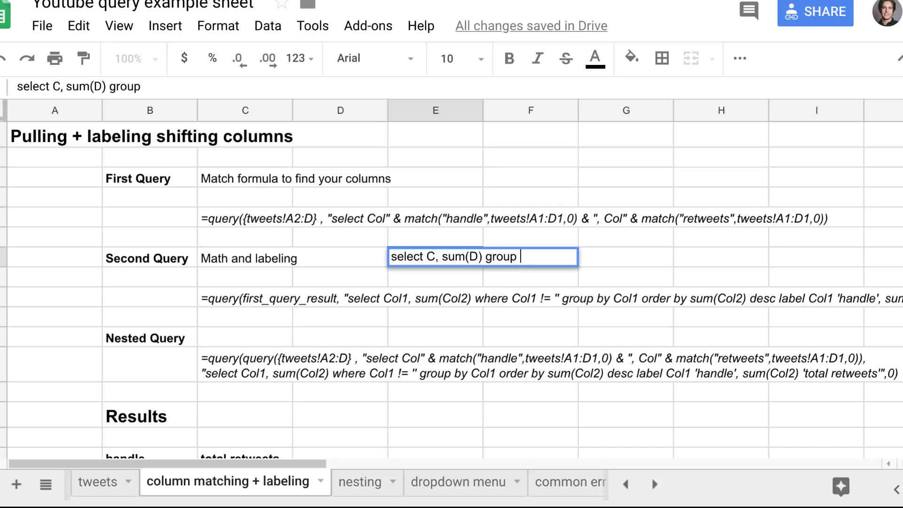
pyautogui.write('by C order by sumD')
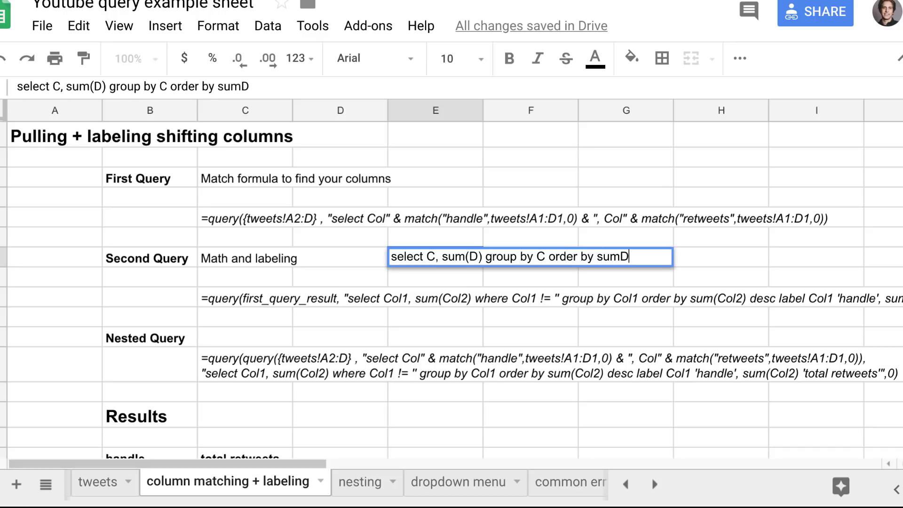
pyautogui.press('BackSpace')
pyautogui.write('(D) desc')
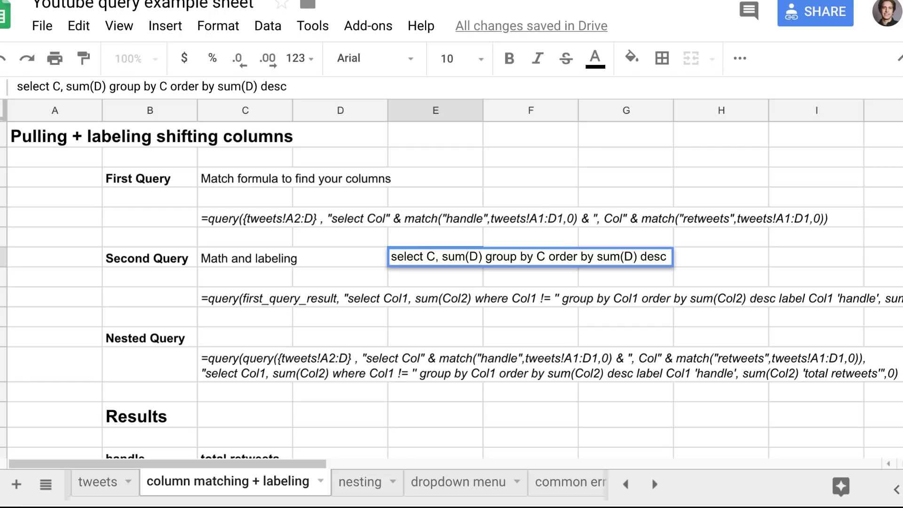
pyautogui.hotkey('shift', 'Left')
pyautogui.hotkey('shift', 'Left')
pyautogui.hotkey('shift', 'Right')
pyautogui.hotkey('shift', 'Right')
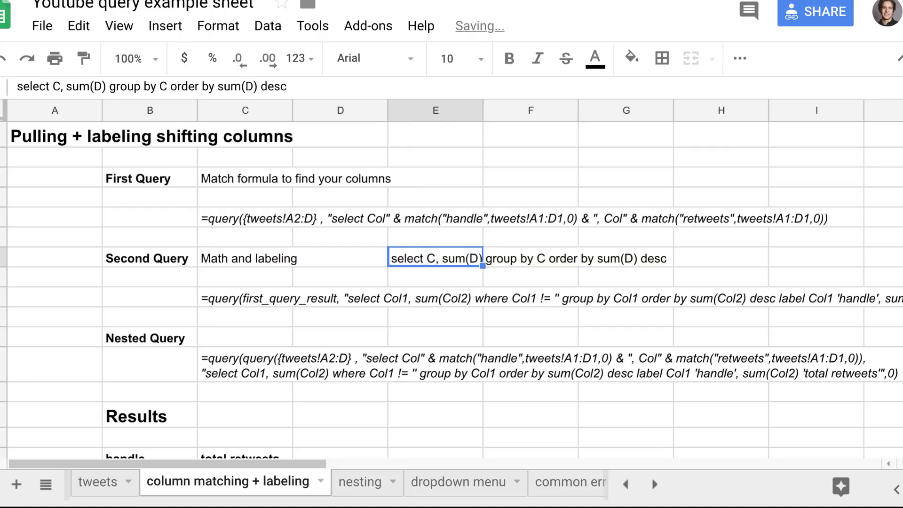
pyautogui.press('Delete')
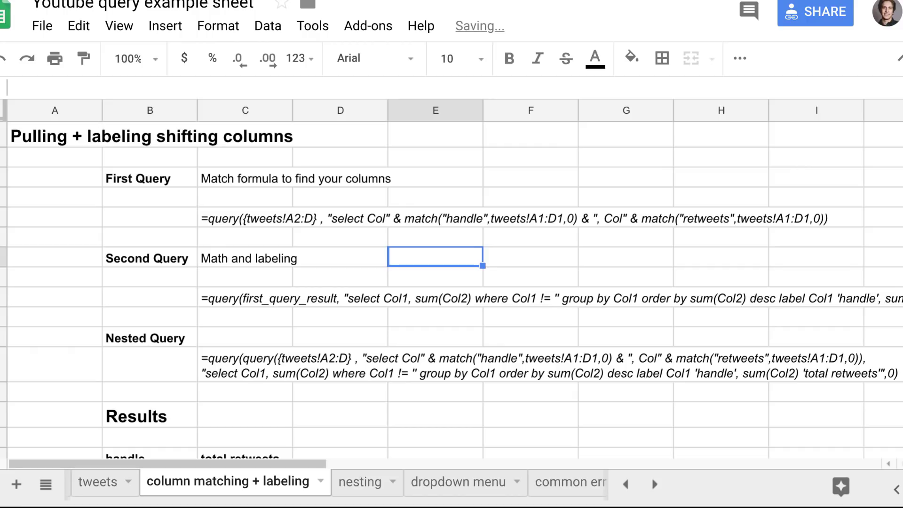
pyautogui.press('Up')
pyautogui.press('Up')
pyautogui.press('Left')
pyautogui.press('Left')
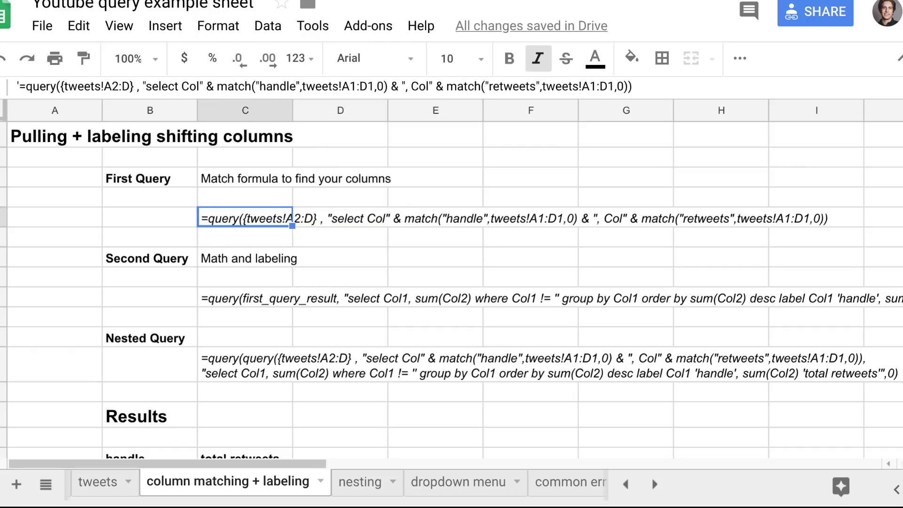
pyautogui.press('Down')
pyautogui.press('Down')
pyautogui.press('Down')
pyautogui.press('Down')
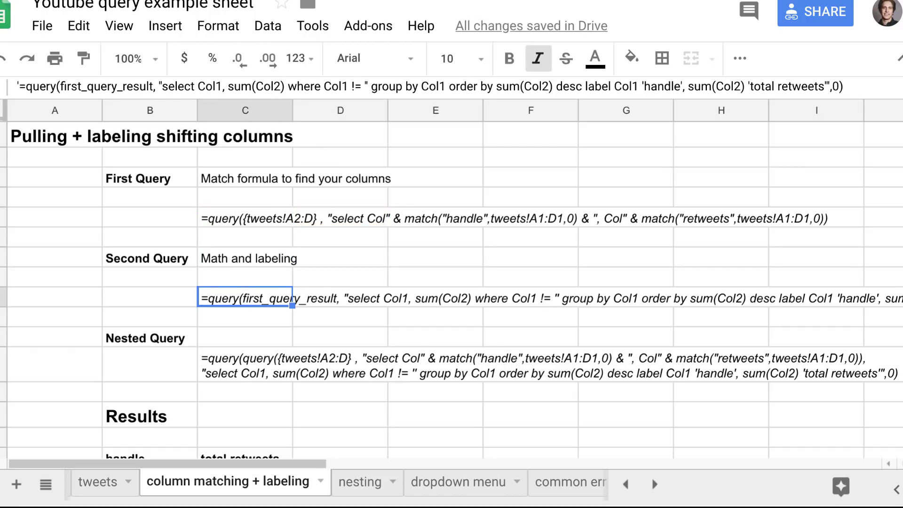
pyautogui.press('Return')
pyautogui.click(386, 296)
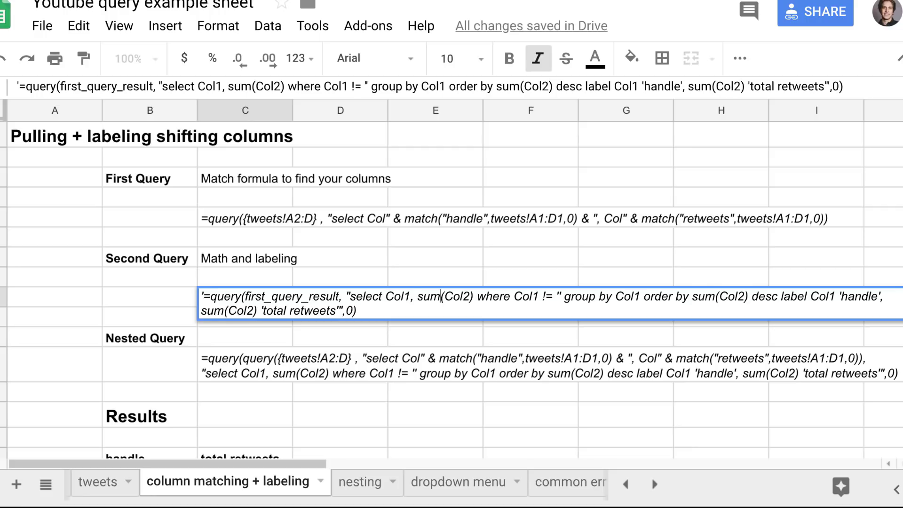
pyautogui.hotkey('ctrl', 'Right')
pyautogui.hotkey('ctrl', 'Right')
pyautogui.hotkey('ctrl', 'Right')
pyautogui.moveTo(780, 296); pyautogui.dragTo(341, 309)
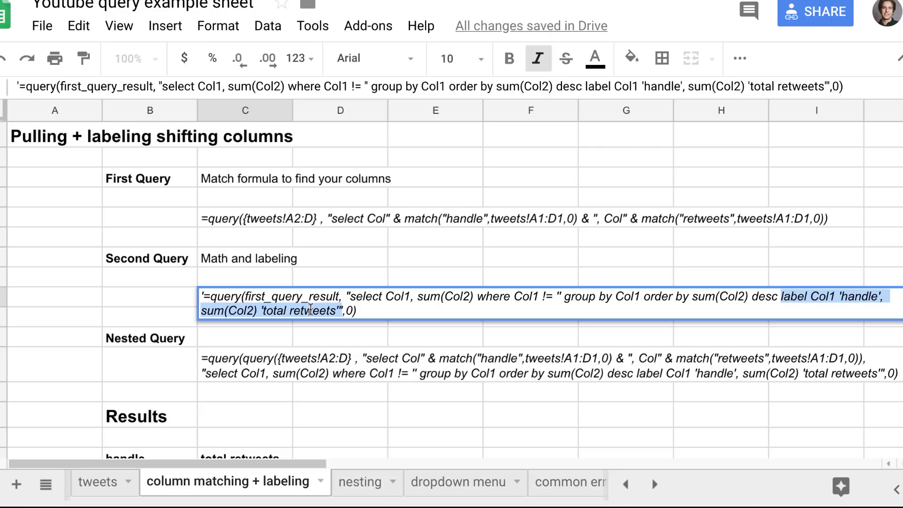
pyautogui.press('Home')
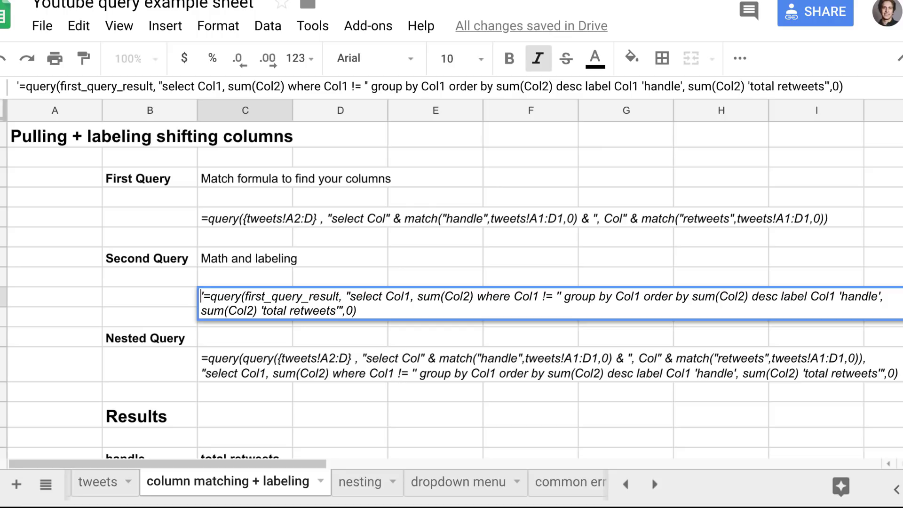
pyautogui.press('Return')
pyautogui.press('Down')
pyautogui.press('Down')
pyautogui.press('Return')
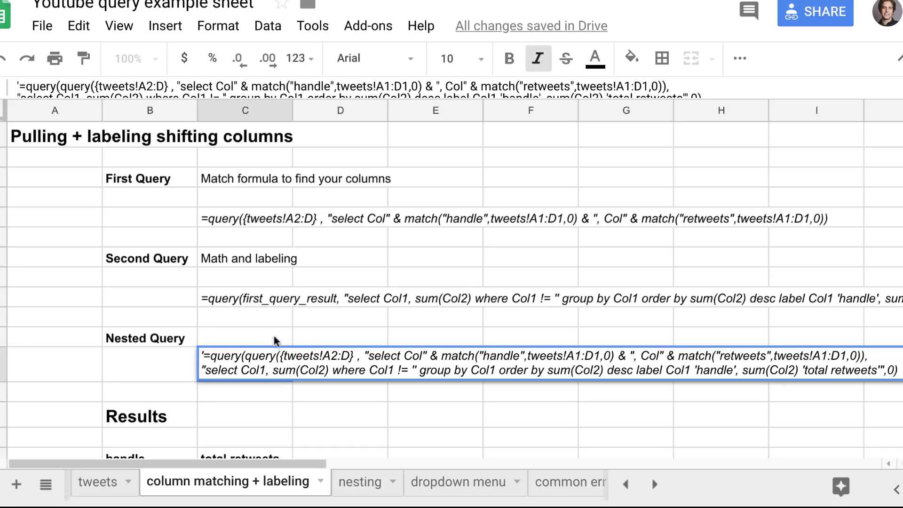
pyautogui.moveTo(249, 358); pyautogui.dragTo(864, 353)
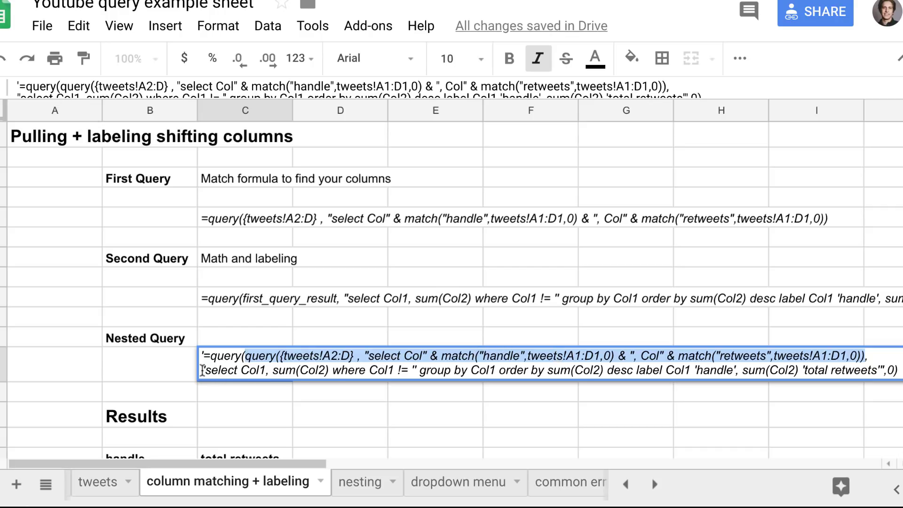
pyautogui.moveTo(203, 370); pyautogui.dragTo(884, 374)
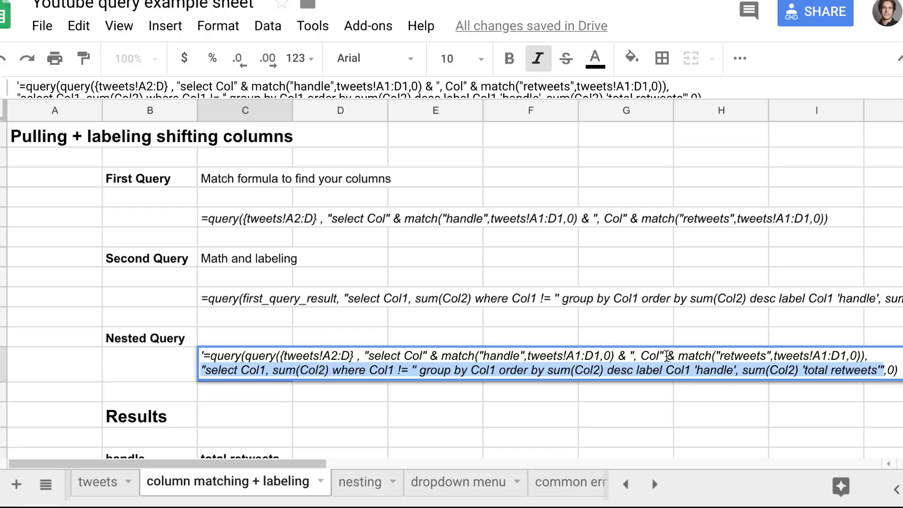
pyautogui.moveTo(667, 355); pyautogui.dragTo(861, 352)
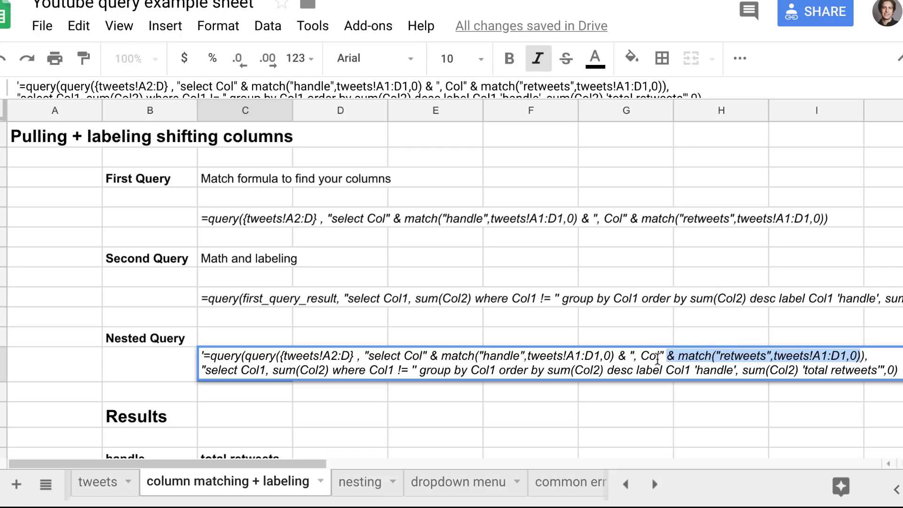
pyautogui.press('Return')
pyautogui.scroll(-4, 657, 358)
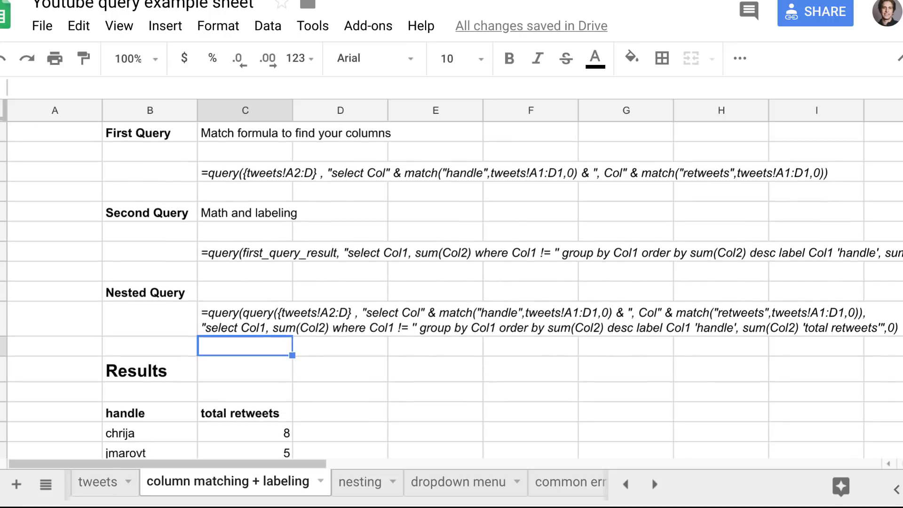
pyautogui.scroll(-1, 518, 312)
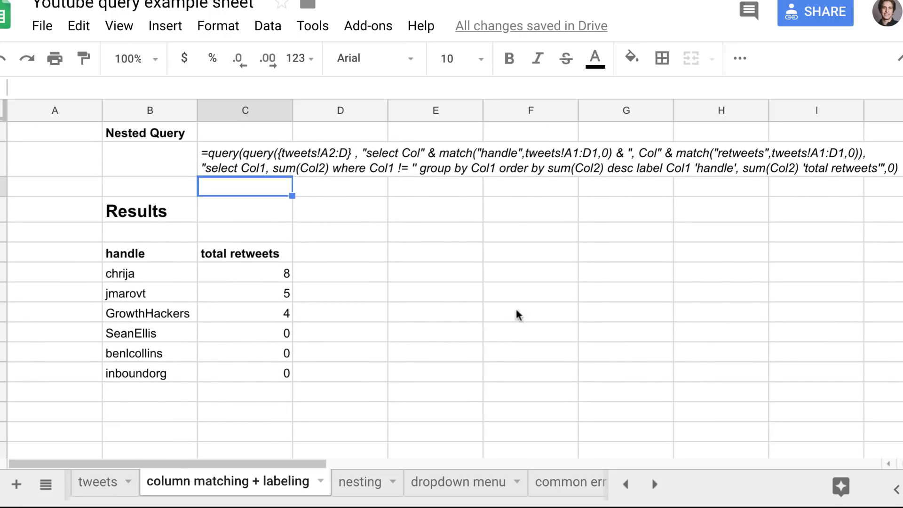
pyautogui.click(161, 264)
pyautogui.press('Return')
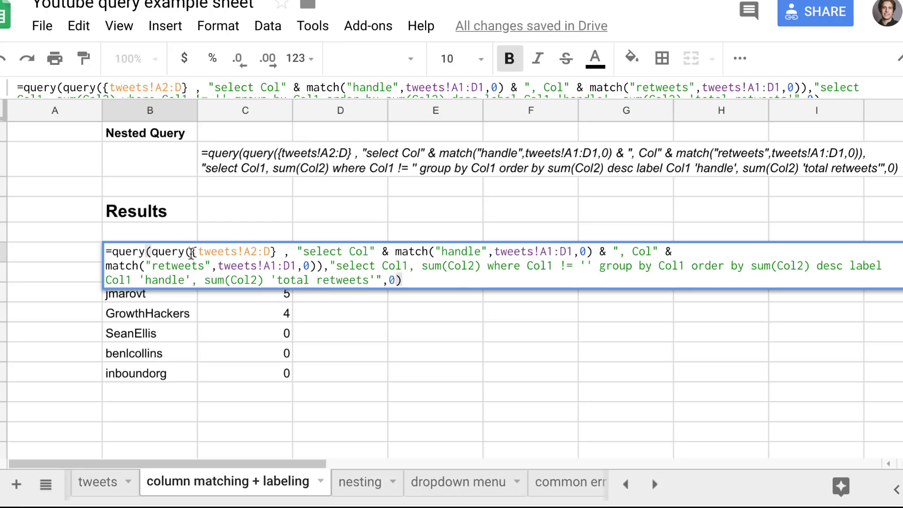
pyautogui.moveTo(151, 253); pyautogui.dragTo(394, 287)
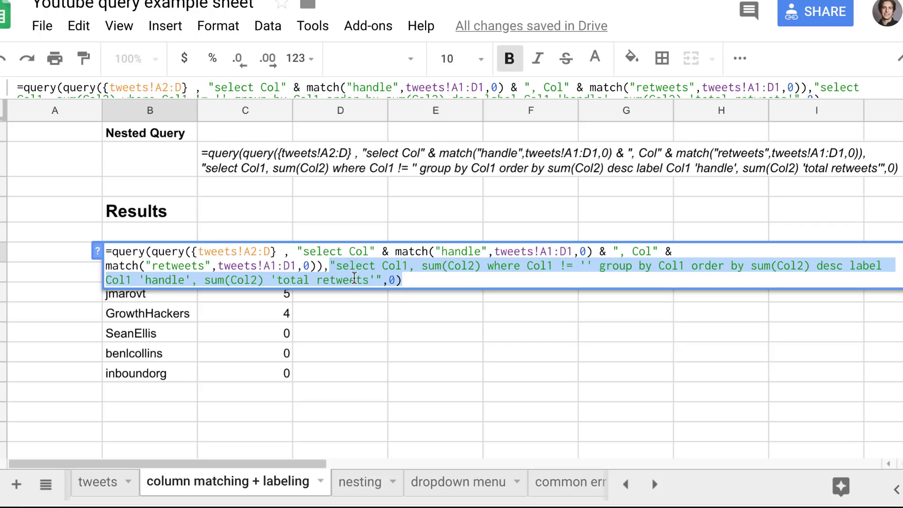
pyautogui.press('Return')
pyautogui.press('Up')
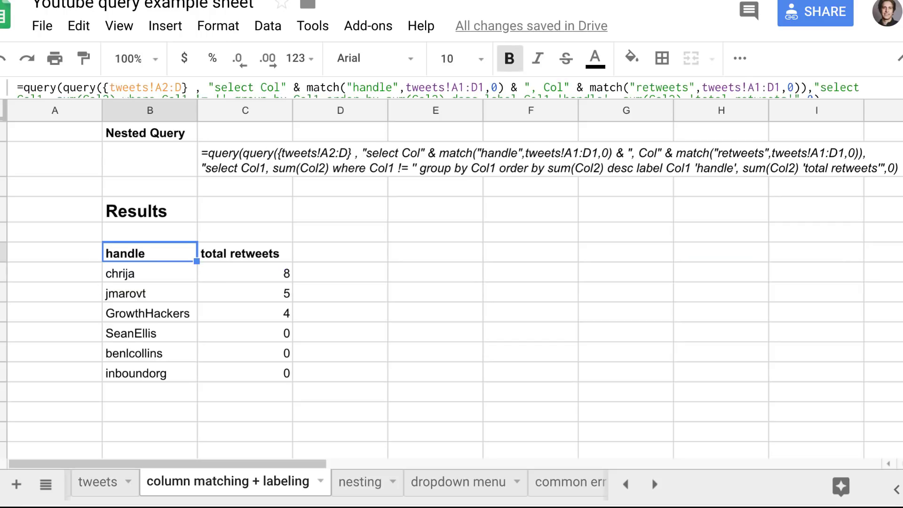
# Insert two empty columns left of the text column on tweets, then check the query sheet.
pyautogui.click(83, 482)
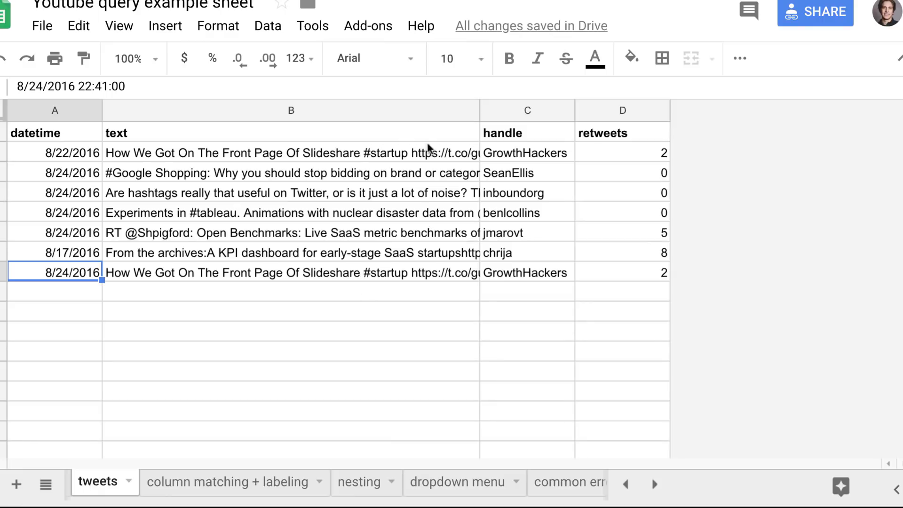
pyautogui.click(397, 111)
pyautogui.rightClick(389, 111)
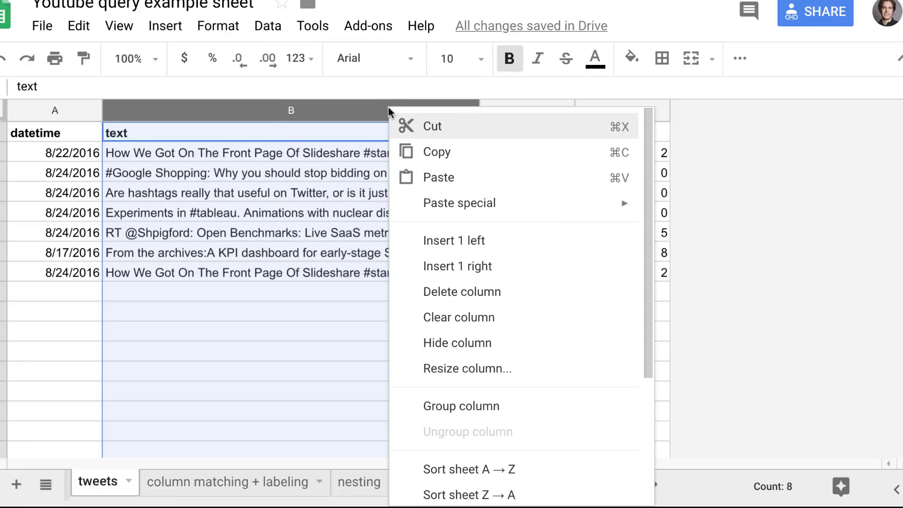
pyautogui.click(447, 241)
pyautogui.rightClick(357, 118)
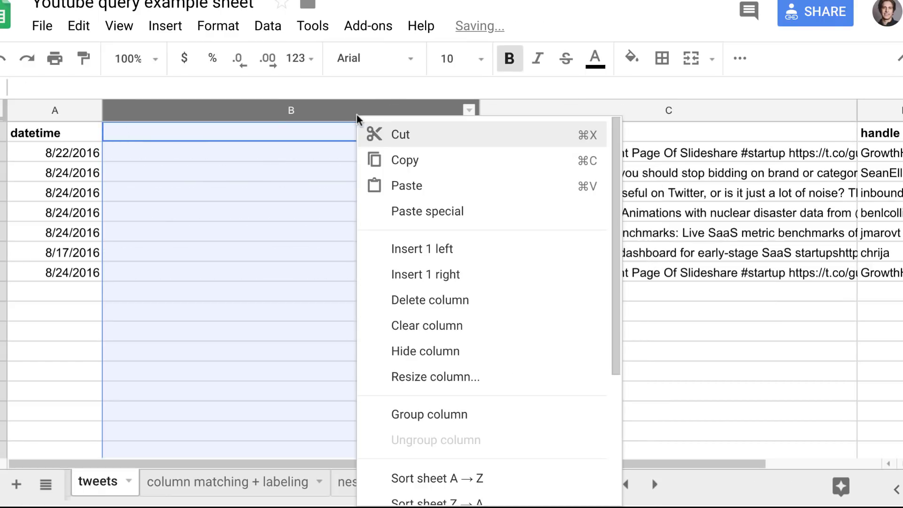
pyautogui.click(422, 254)
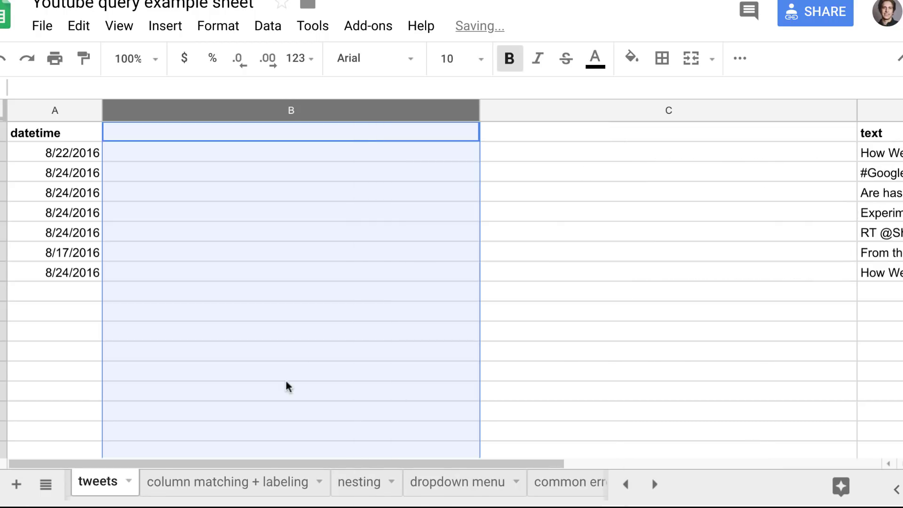
pyautogui.click(270, 484)
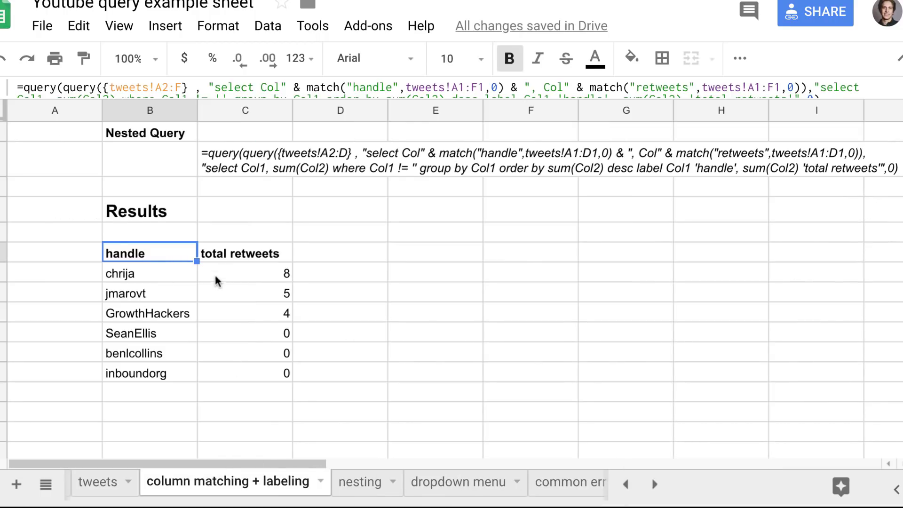
pyautogui.click(104, 481)
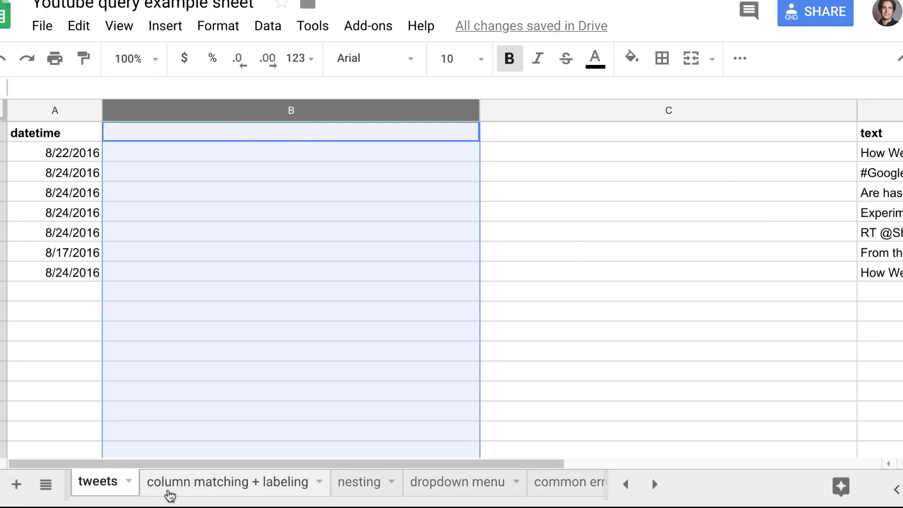